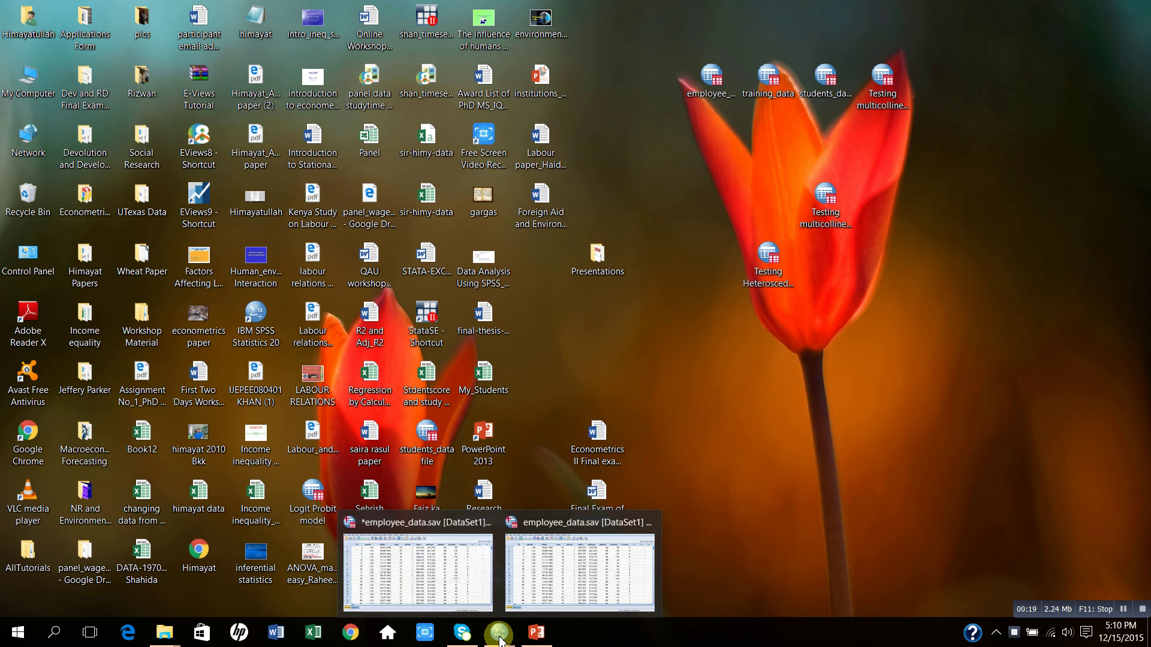
Step: Bring the employee_data.sav SPSS Data Editor window to the front from the taskbar
mouse_move(501, 637)
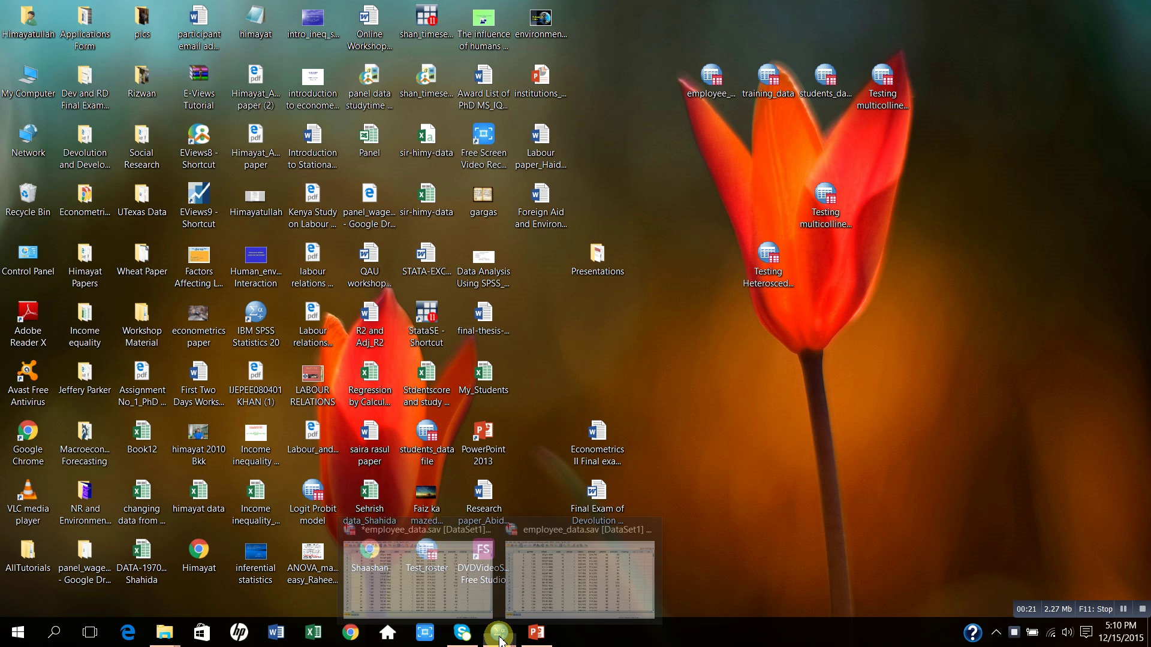
click(435, 596)
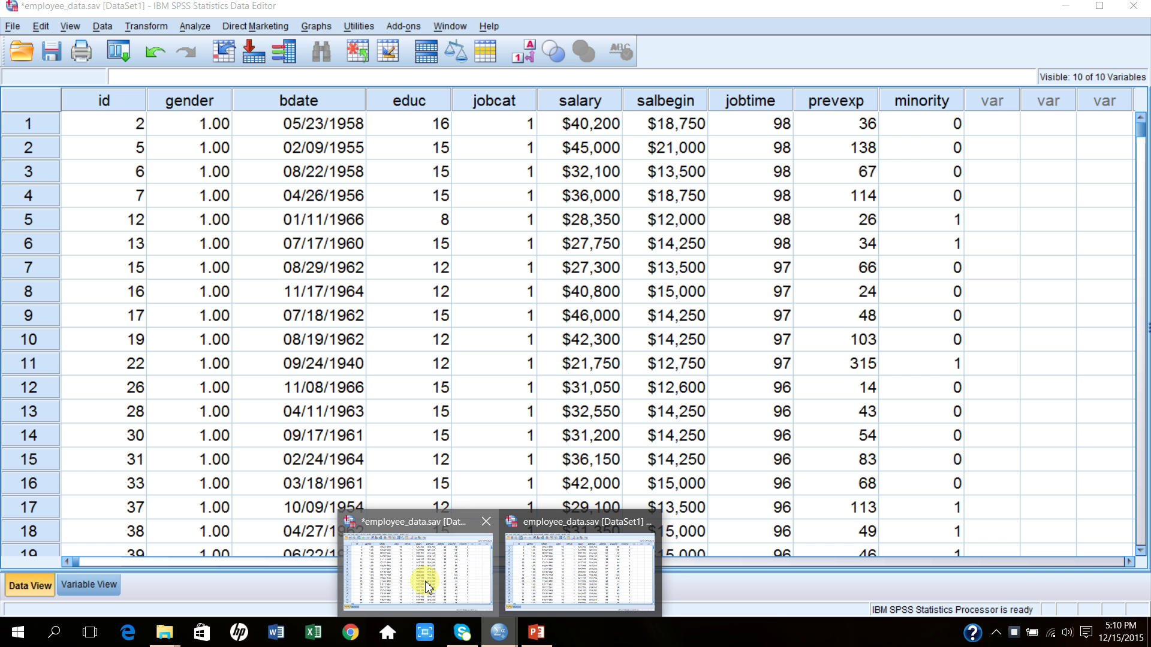
Step: Open the Crosstabs dialog from Analyze > Descriptive Statistics
click(195, 27)
mouse_move(228, 65)
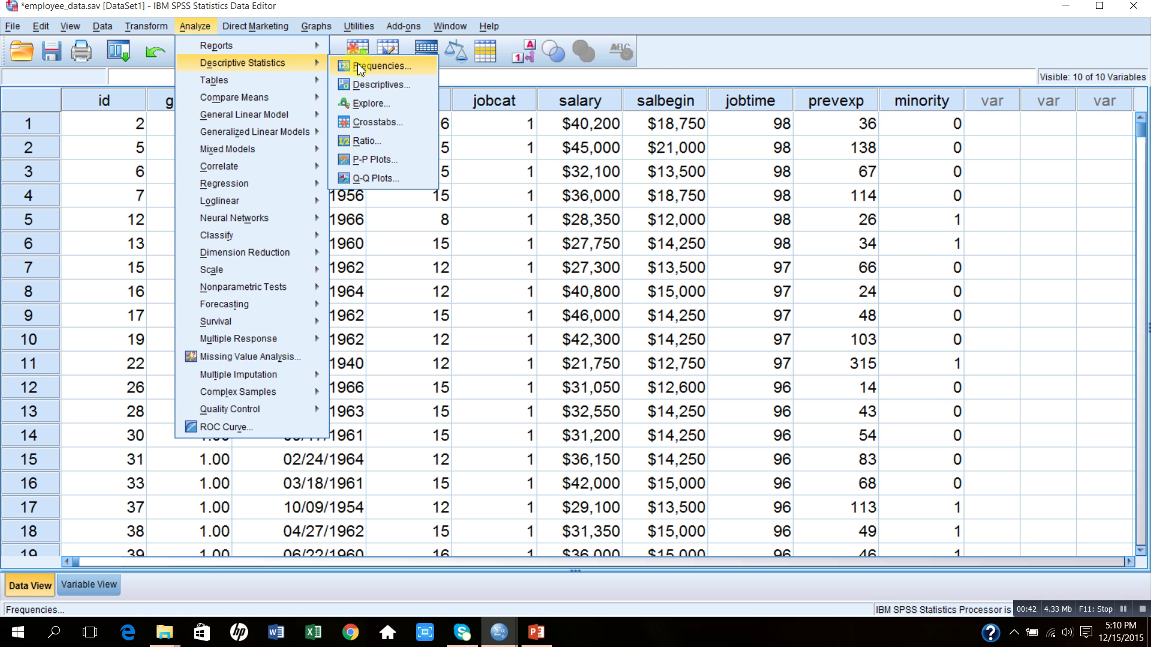
click(376, 122)
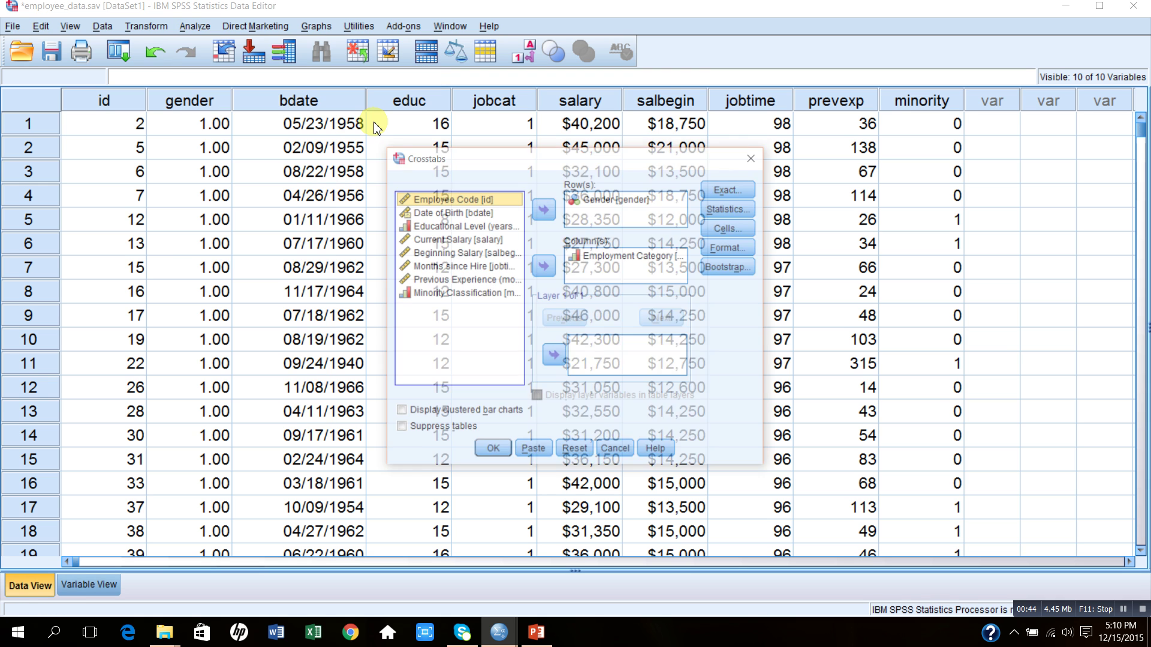
Step: Remove Gender from Row(s) and Employment Category from Column(s)
click(596, 200)
click(545, 210)
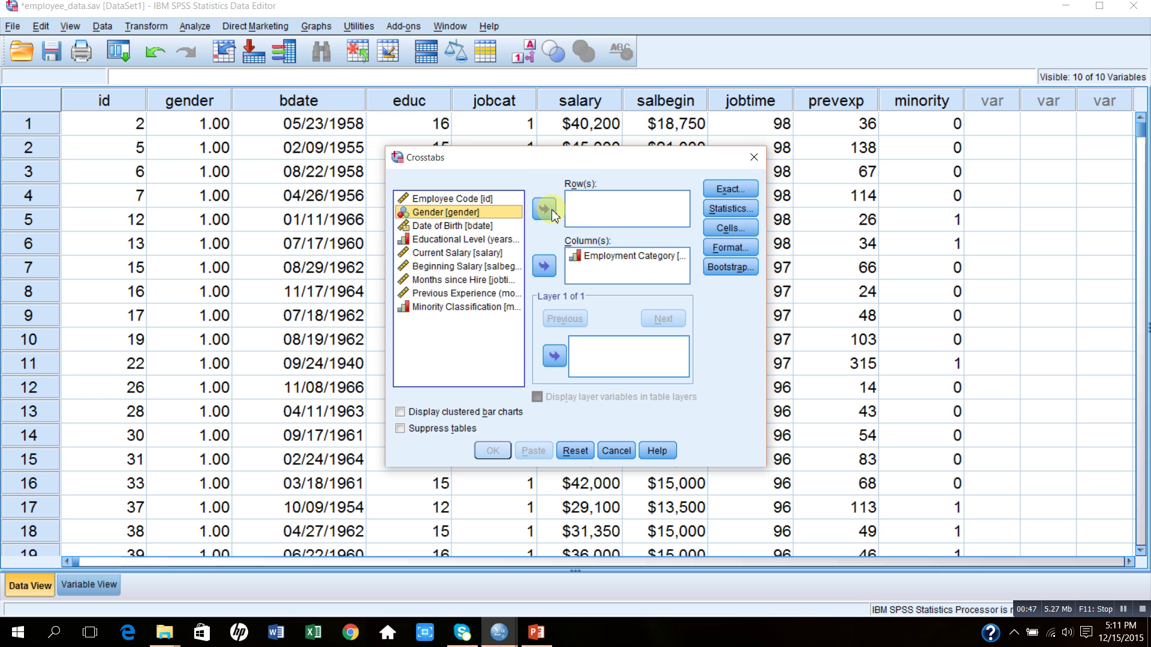
click(599, 257)
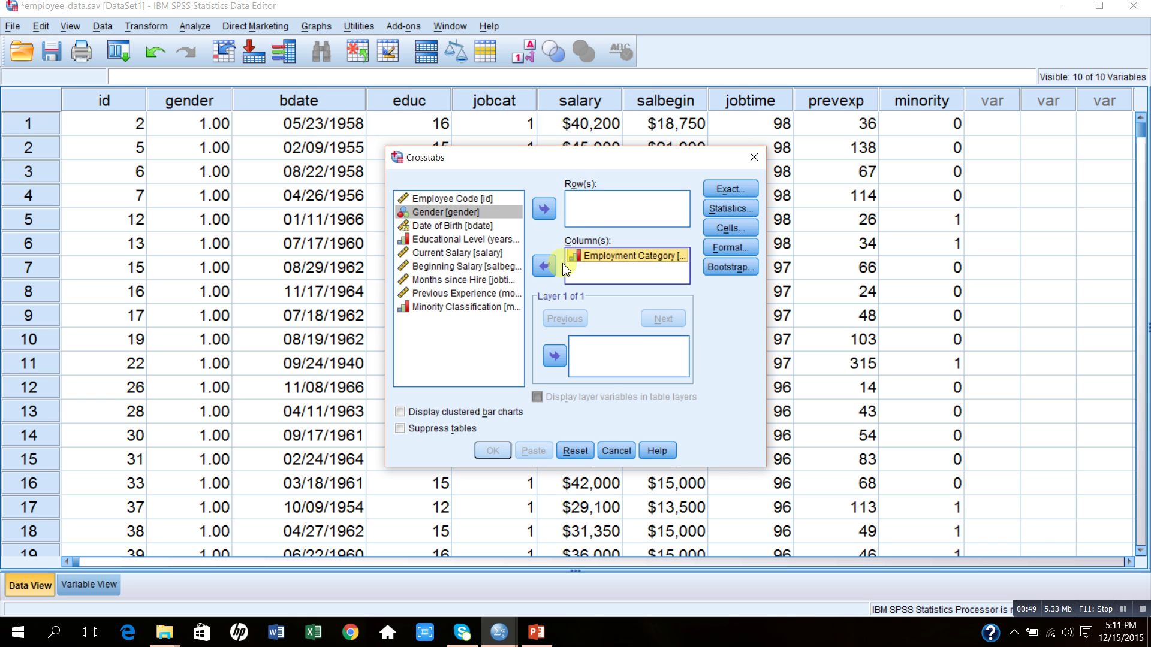
click(547, 268)
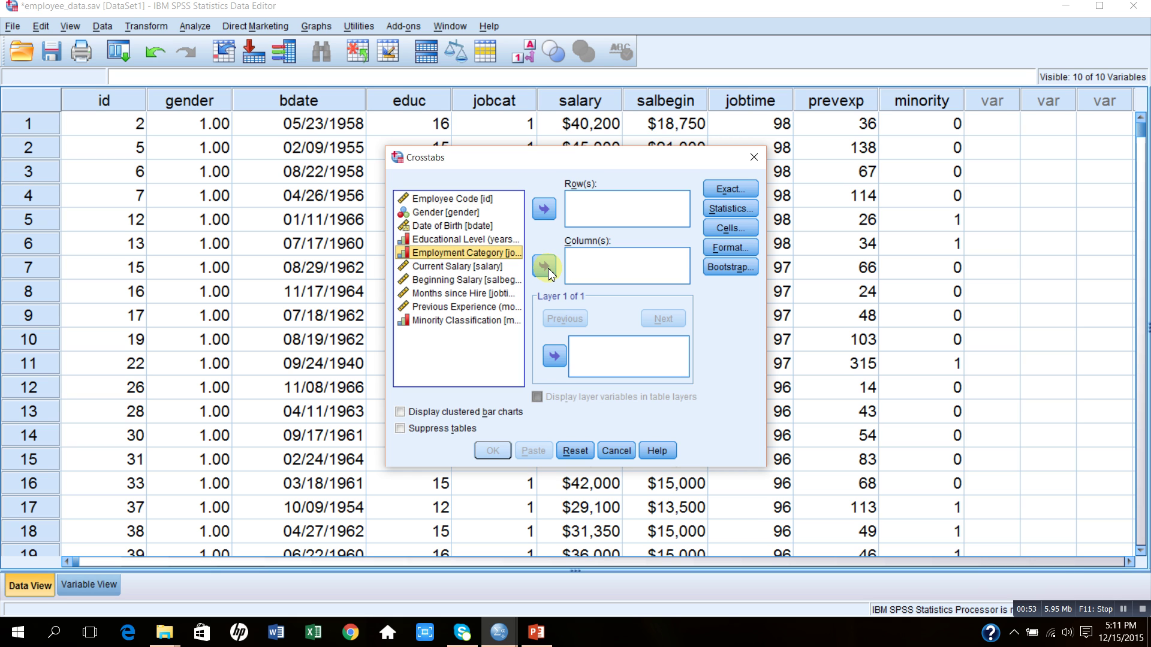
Step: Assign Employment Category to Row(s) and Gender to Column(s)
click(462, 214)
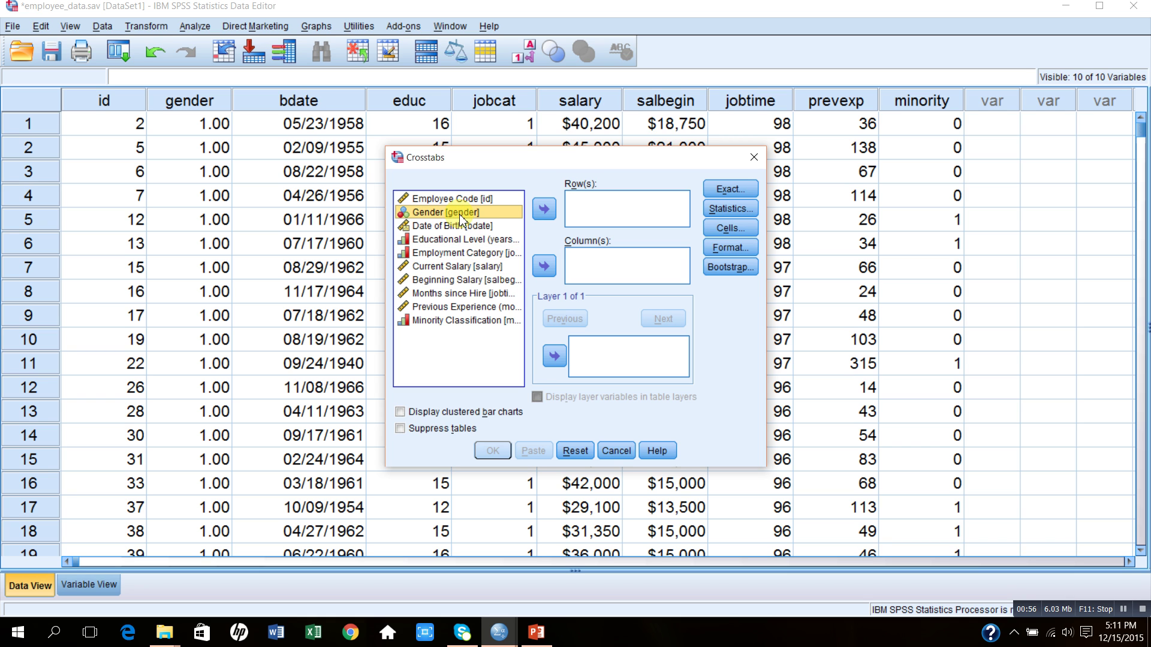
click(543, 267)
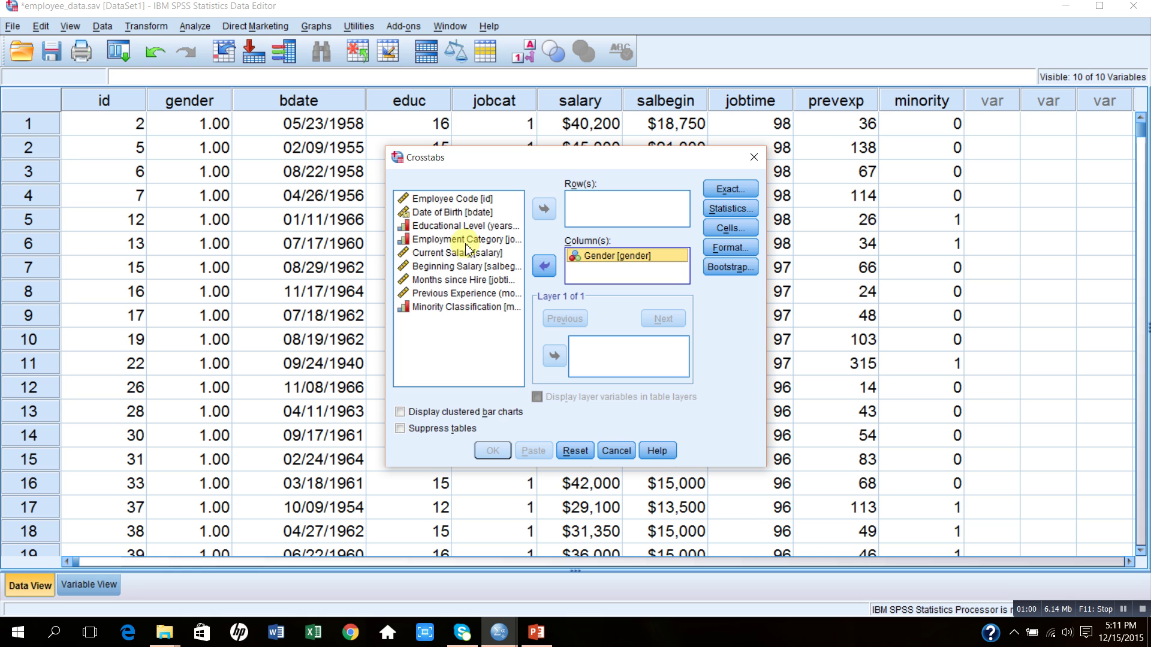
click(464, 240)
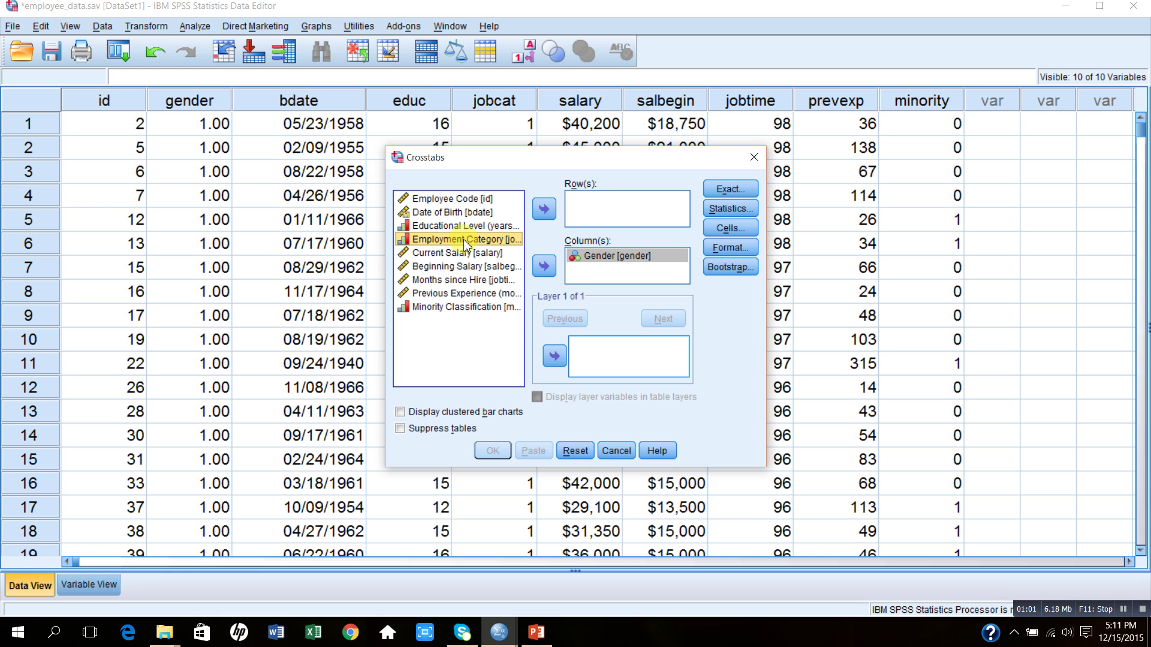
click(545, 211)
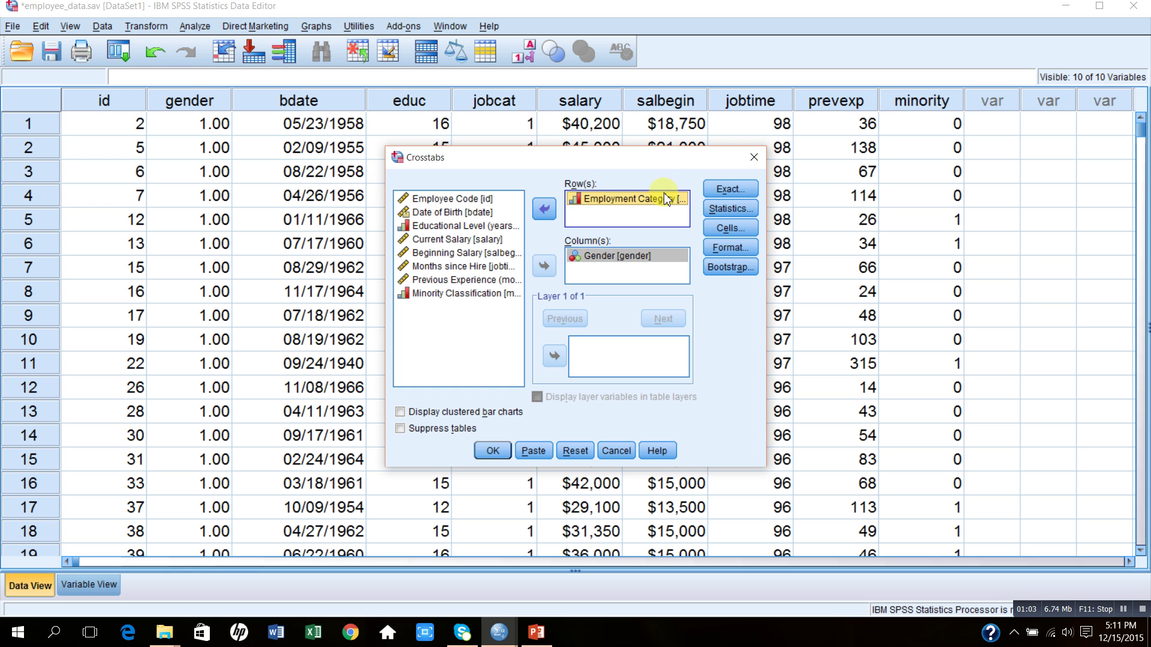
Step: Enable the Chi-square statistic for the Employment Category by Gender crosstab and run it
click(727, 208)
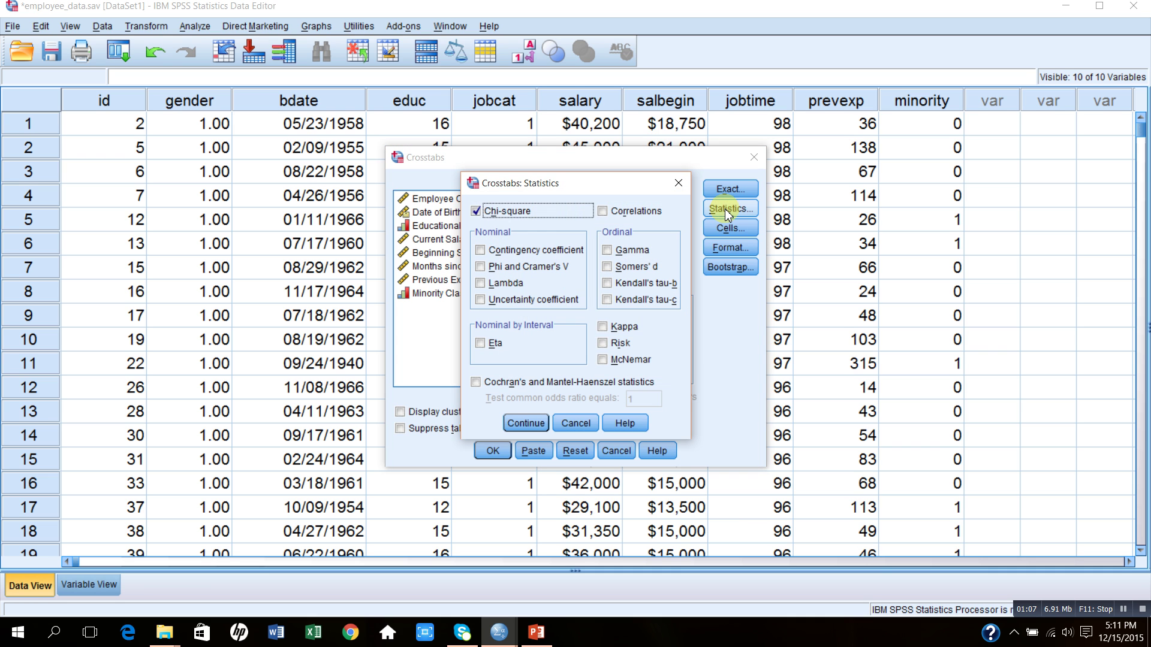
click(478, 215)
click(480, 216)
click(476, 212)
click(535, 423)
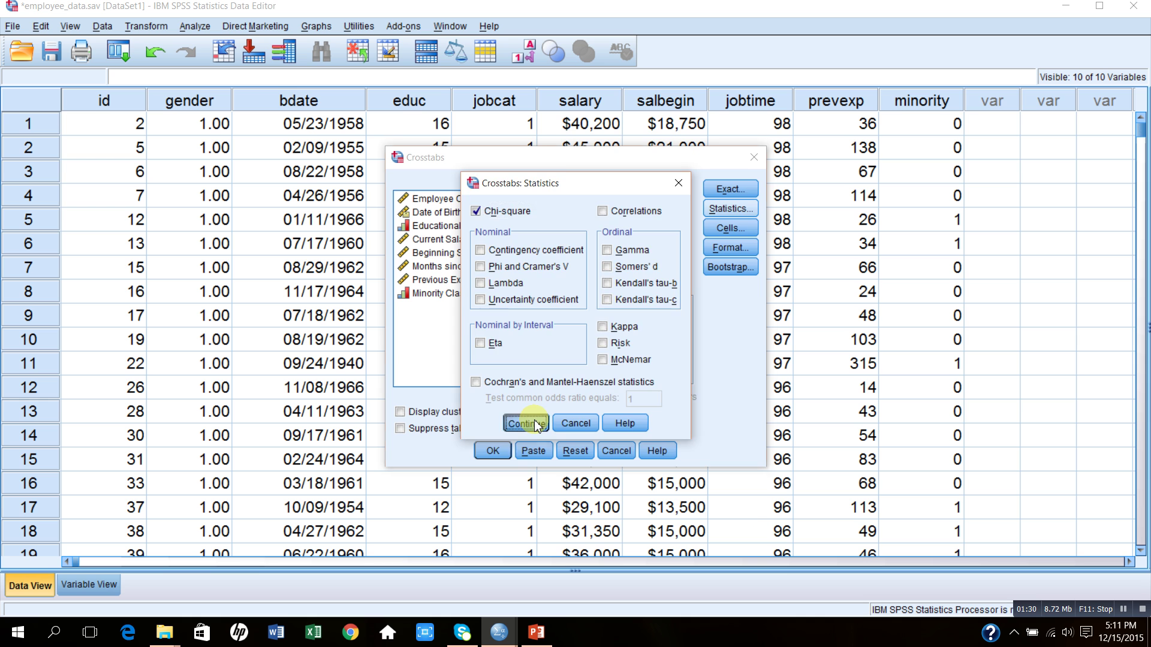
click(495, 454)
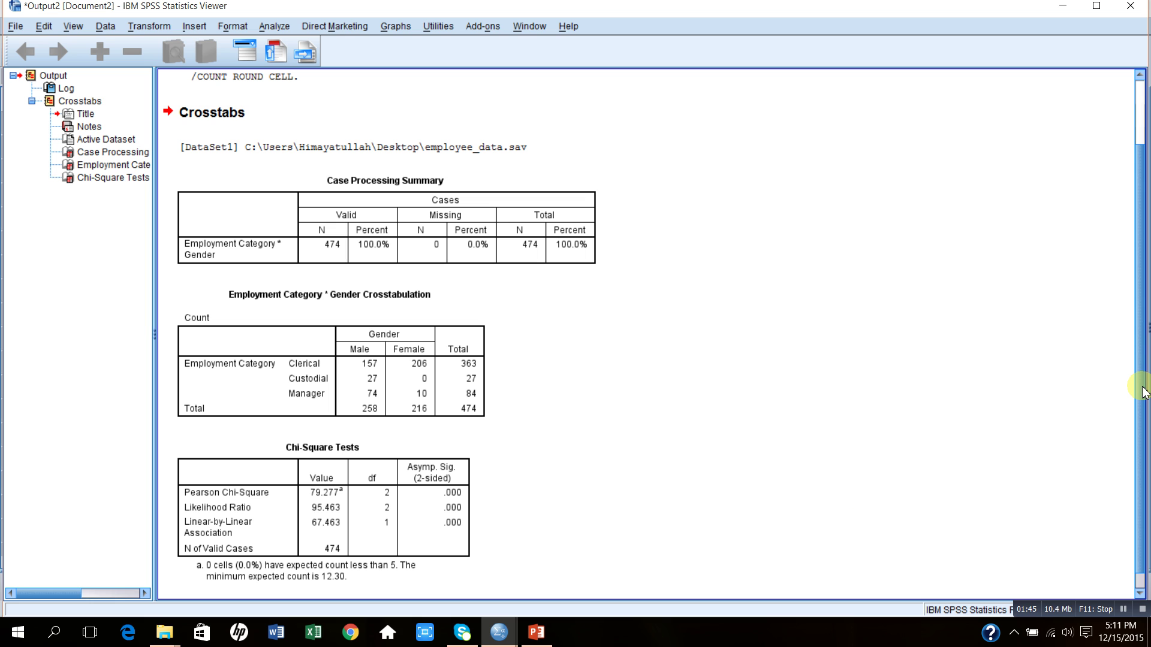
Step: Scroll the Viewer to review the Crosstabulation and Chi-Square Tests tables
scroll(1143, 393, down, 1)
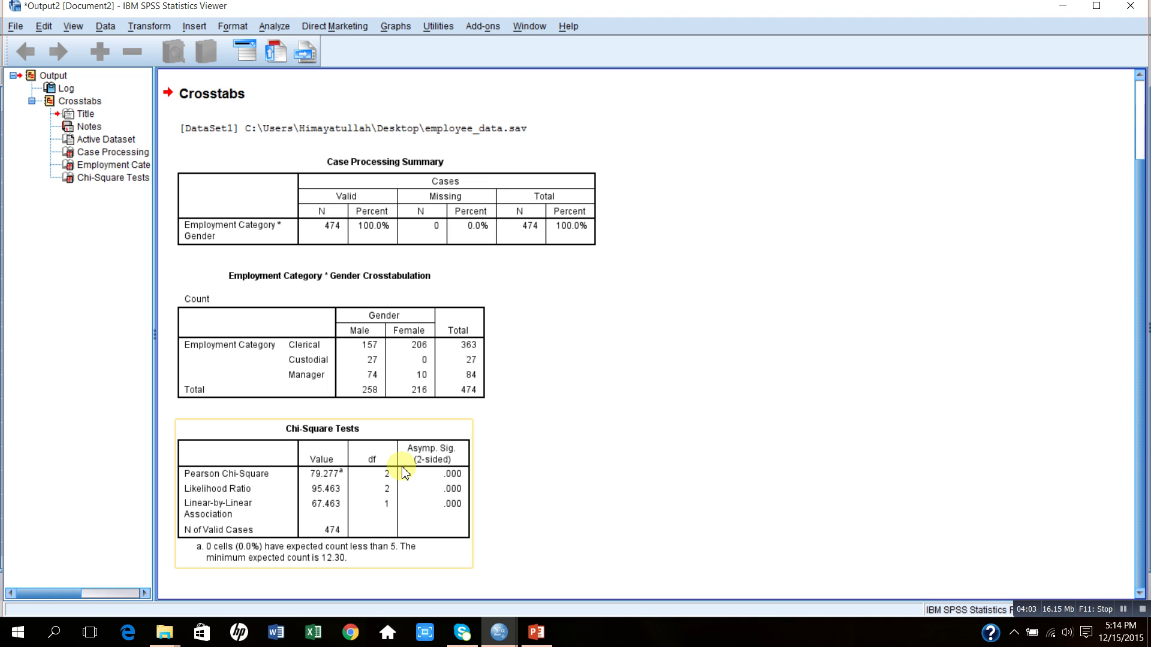
Step: Select the crosstab and Chi-Square Tests tables, deselect, then switch to the PowerPoint slide
click(367, 373)
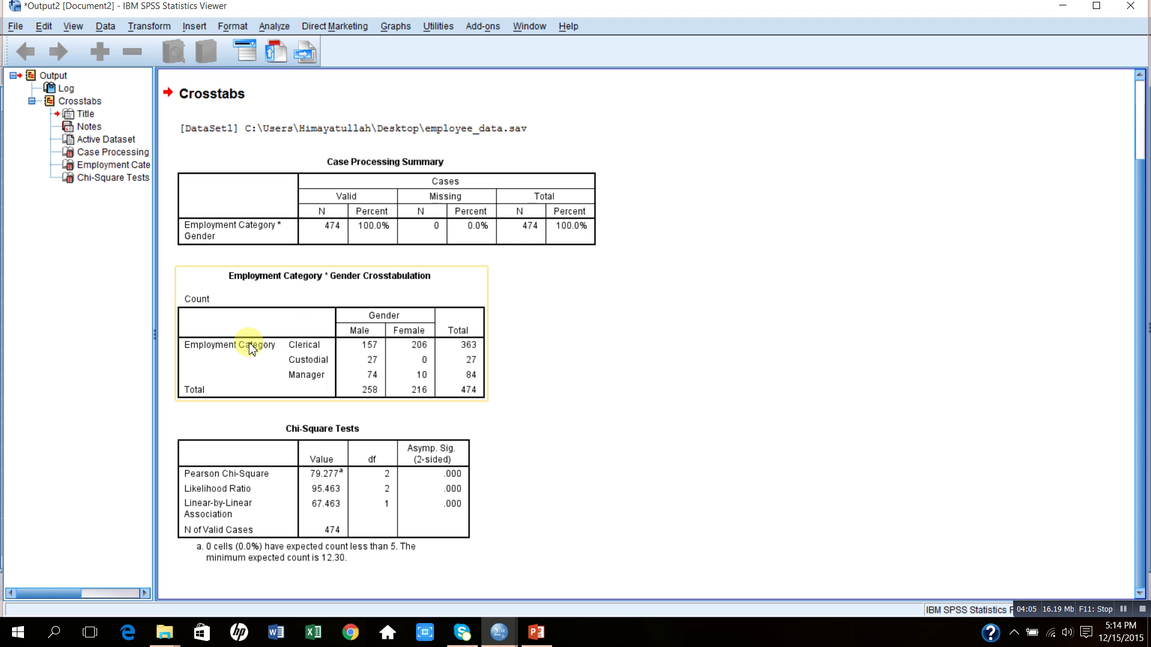
click(457, 451)
click(513, 542)
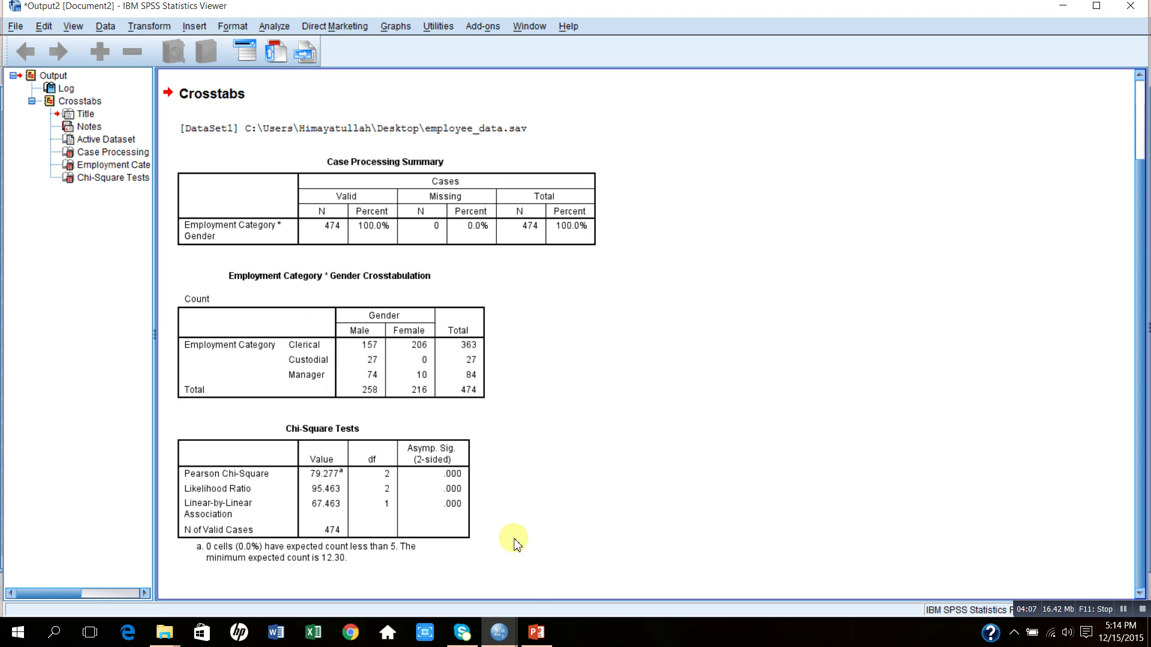
click(536, 636)
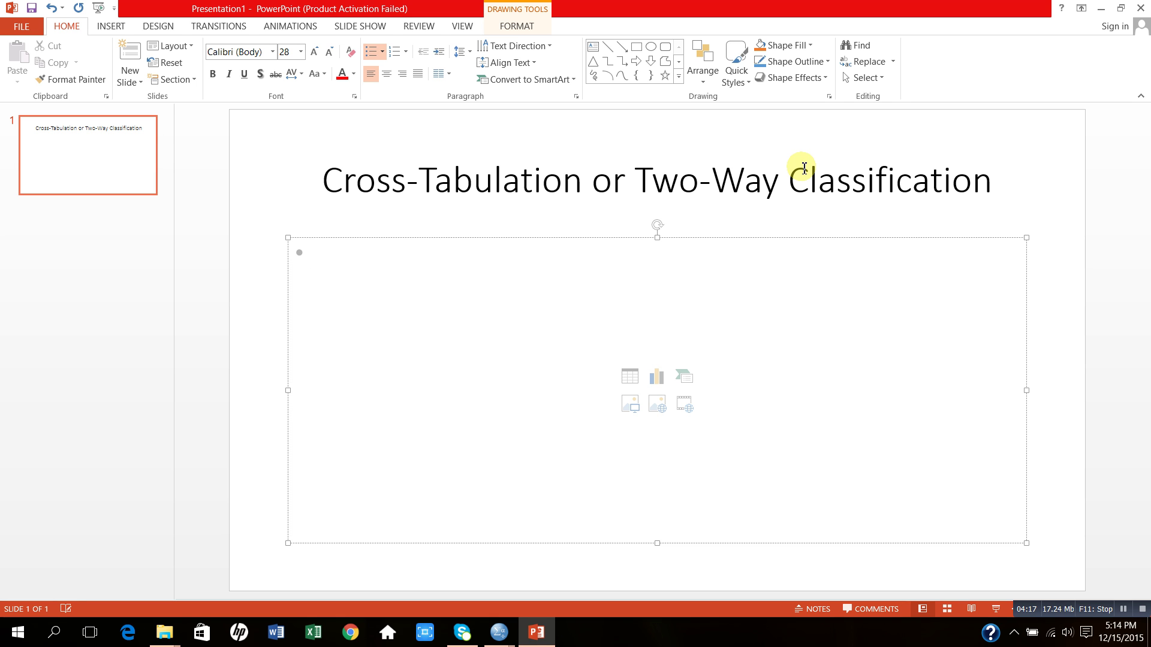
Step: Type bullets for H0, H1 on Gender and Job category, Alpha= 0.05, Chi-Squared test, 'Decision Rule:'
text(H0:)
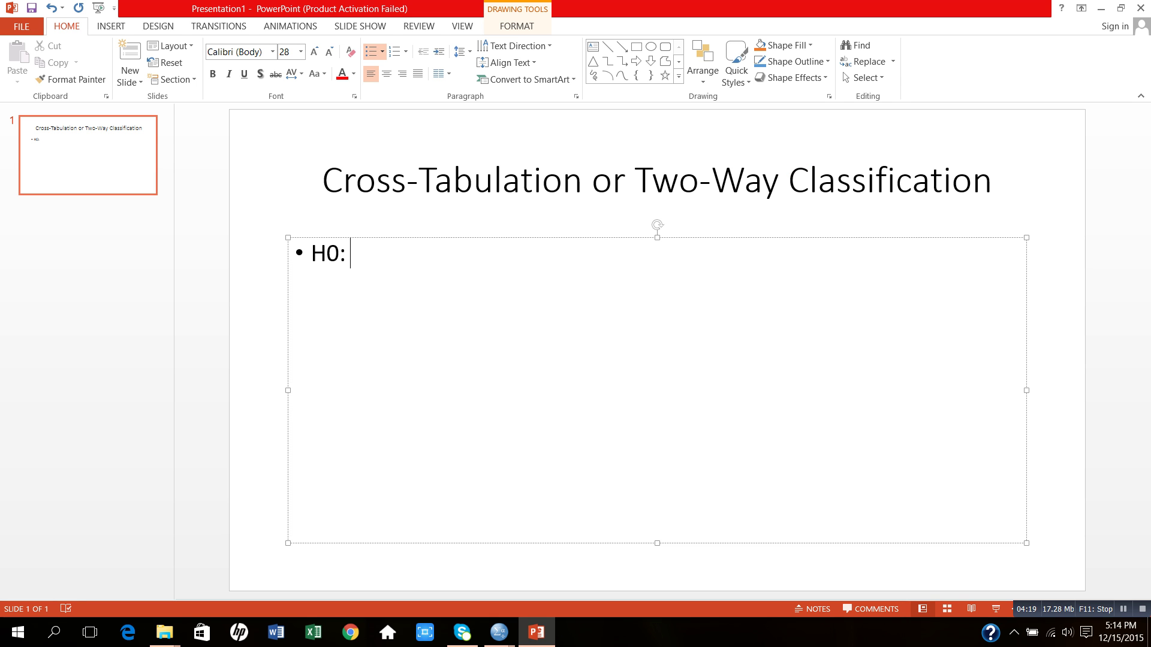
text( No A)
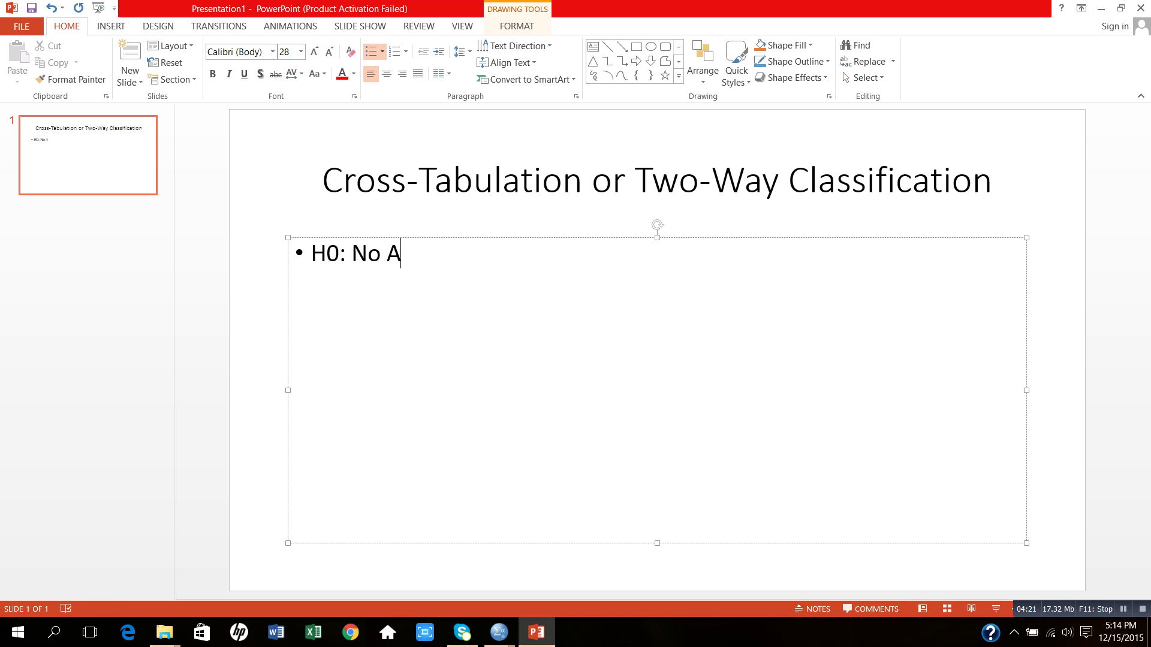
text(ssociation)
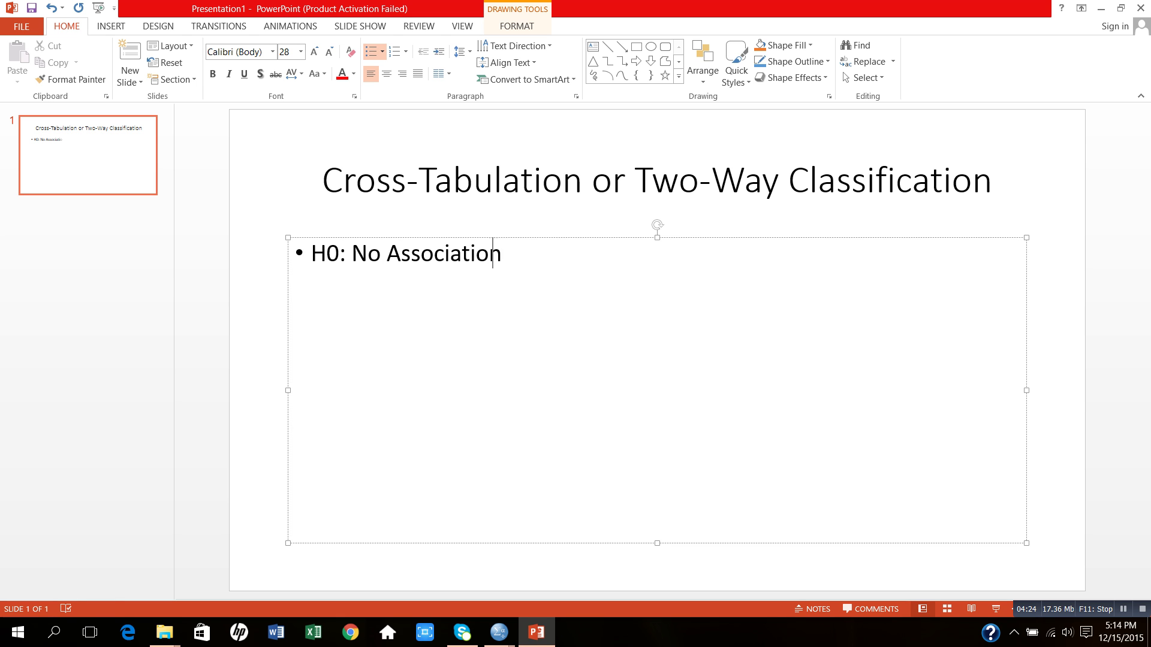
text( between G)
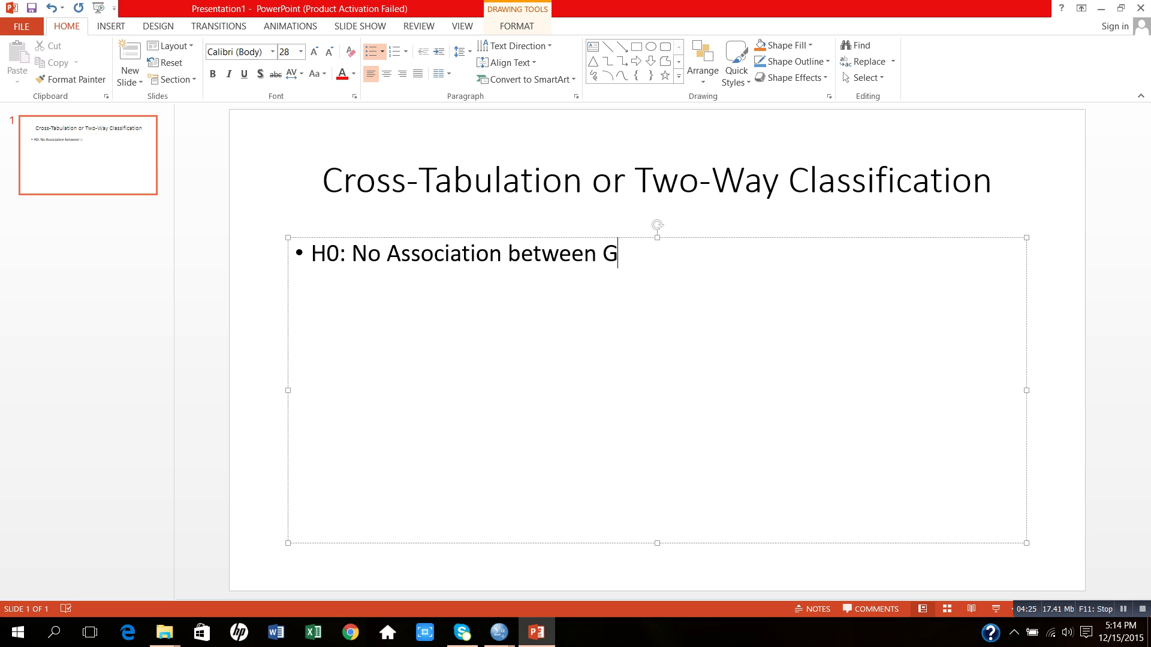
text(ender and Jo)
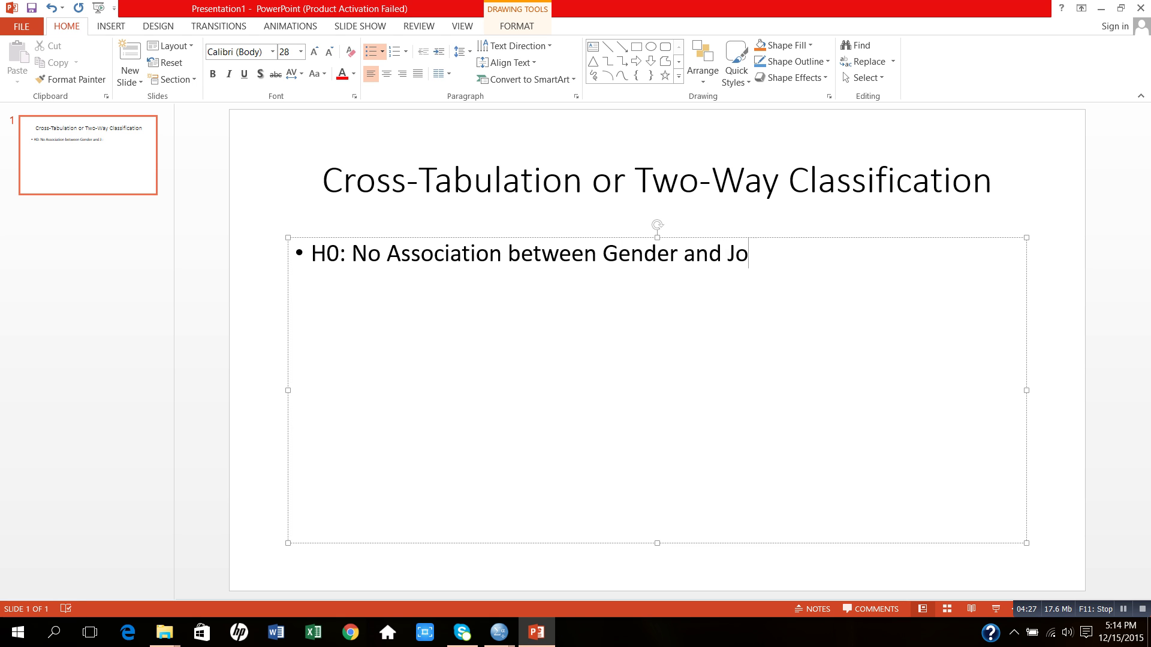
text(b category)
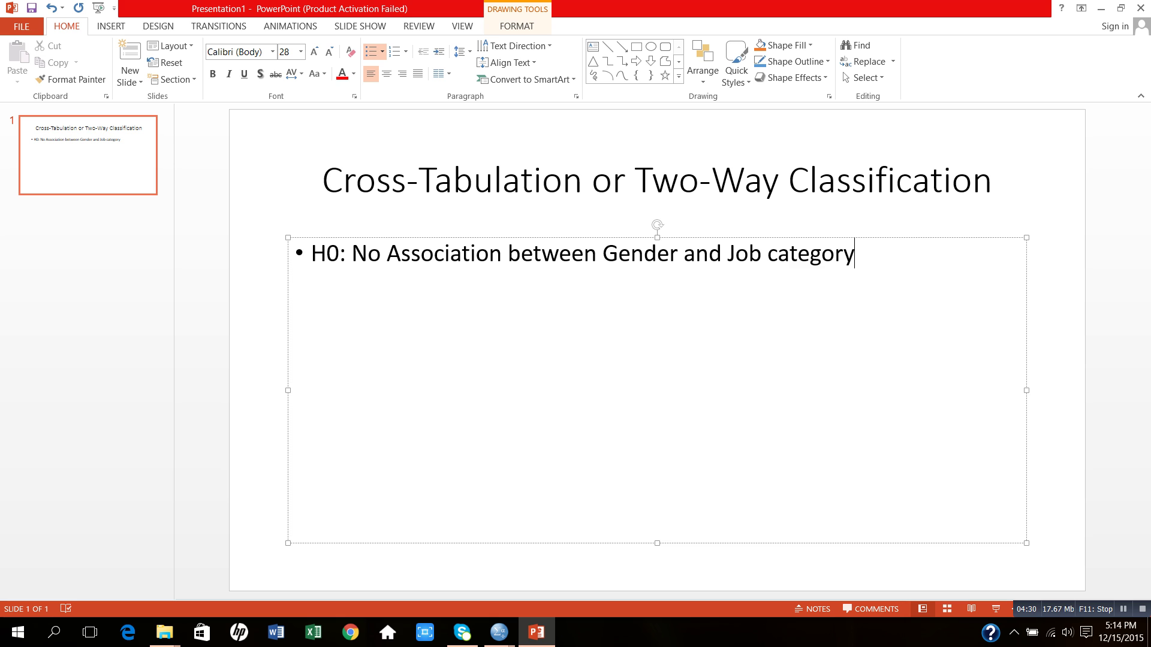
key(Return)
text(H1: Ther)
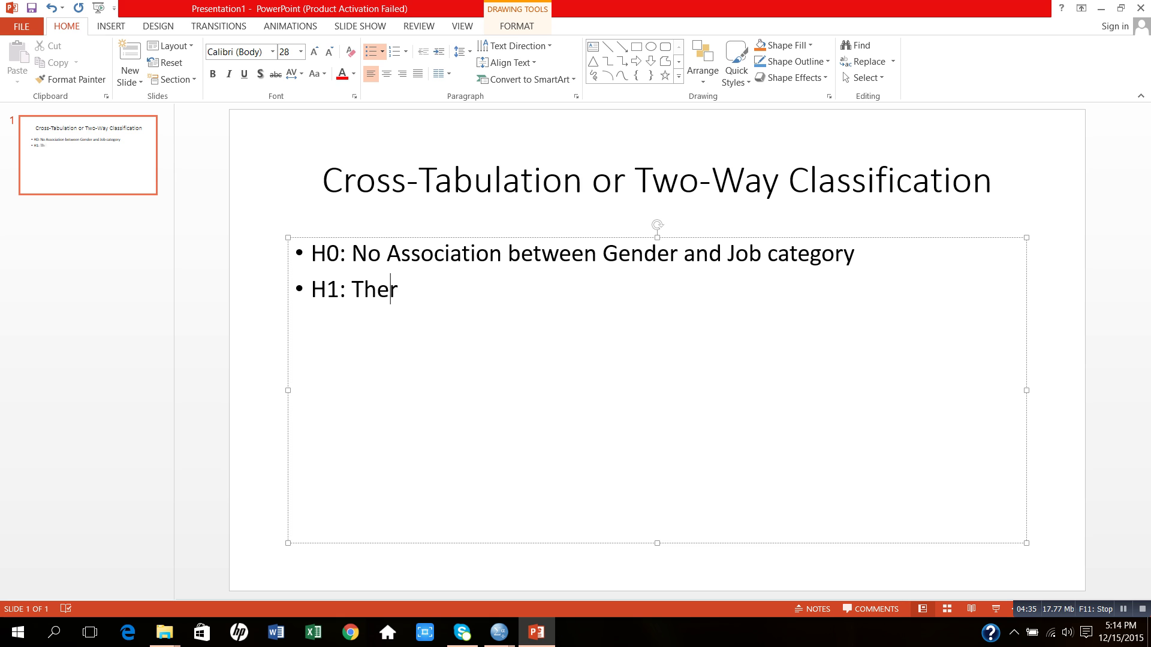
text(e is associatio)
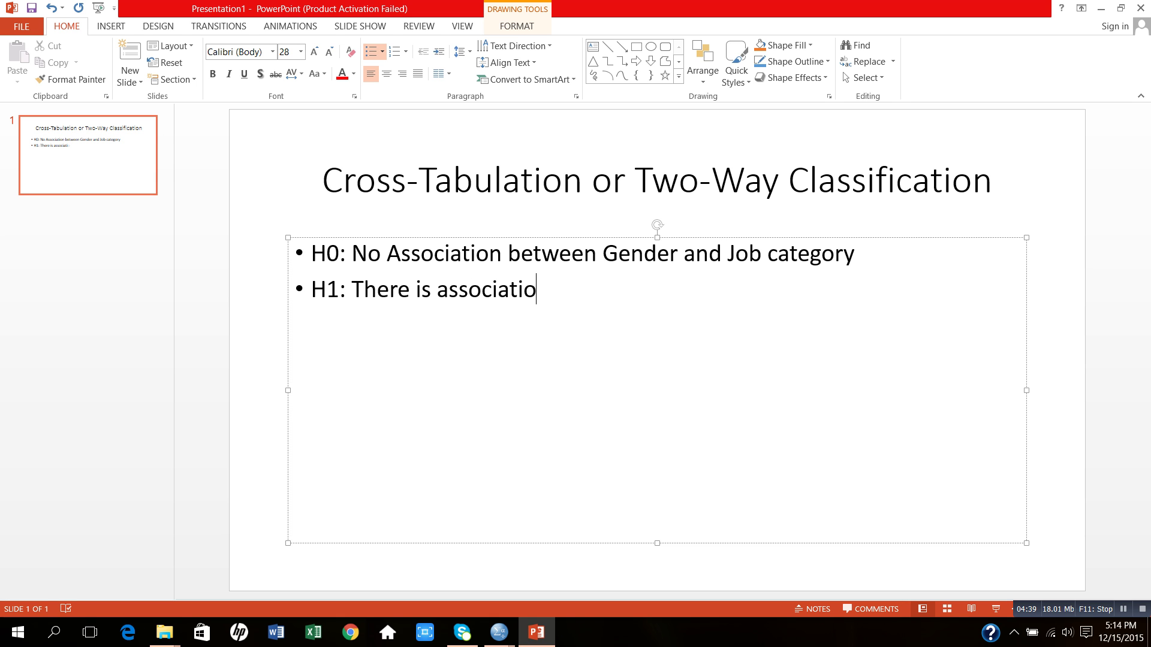
text(n betwe)
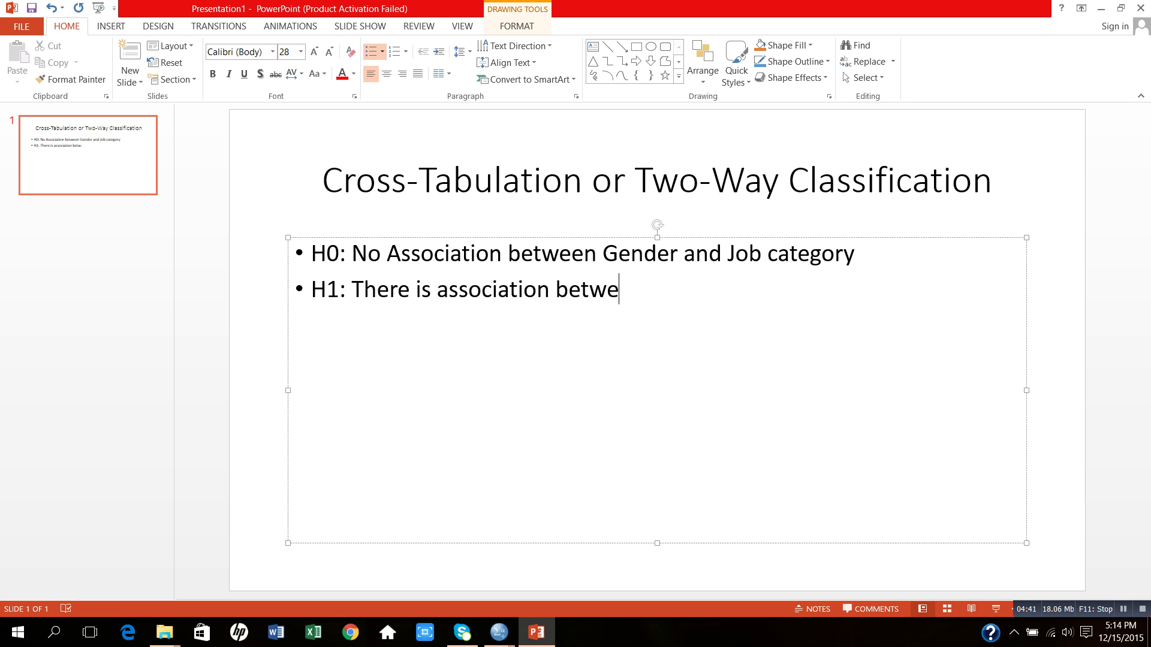
text(en Gende)
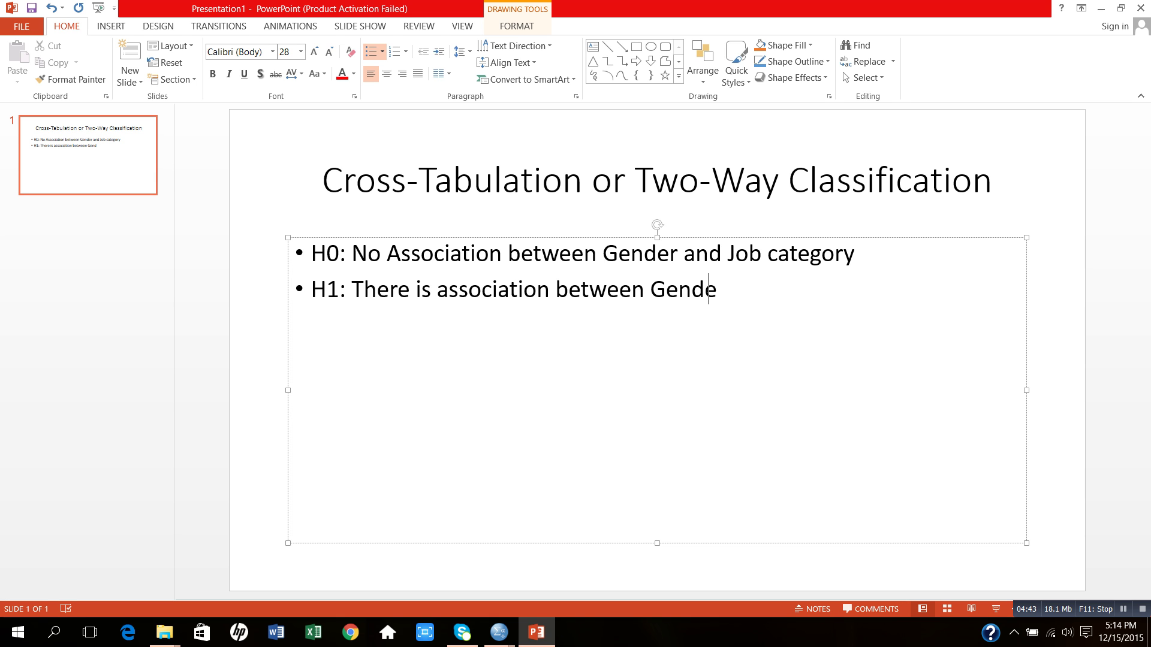
text(r and Job)
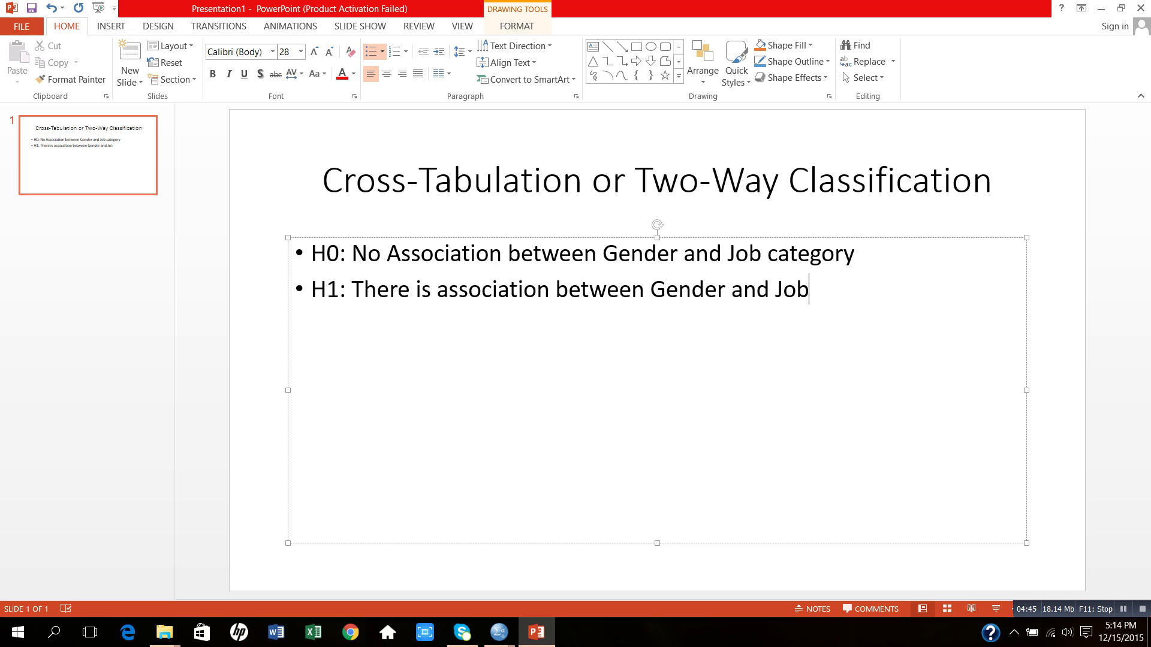
text( category )
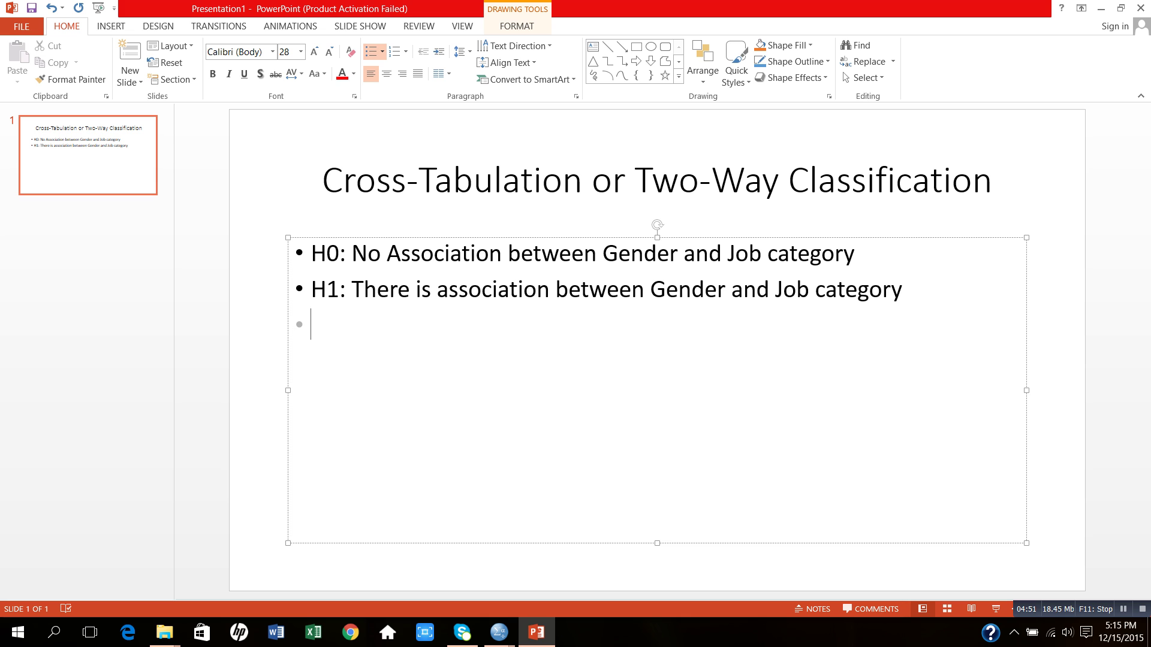
text(Level of )
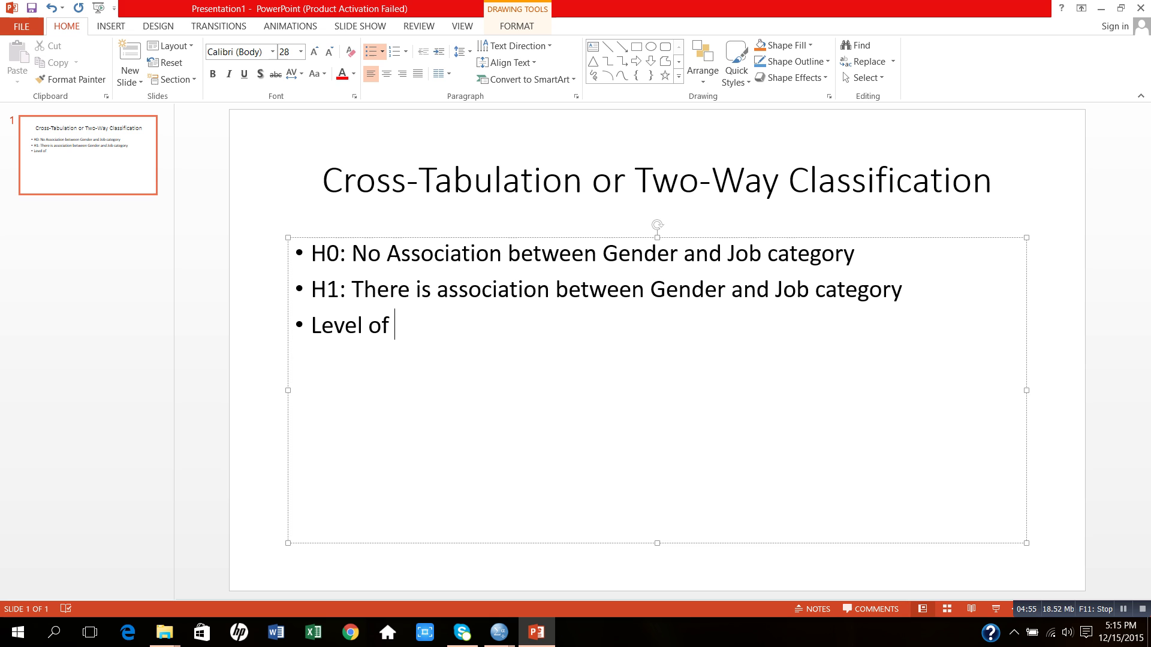
text(Sig. Alpha)
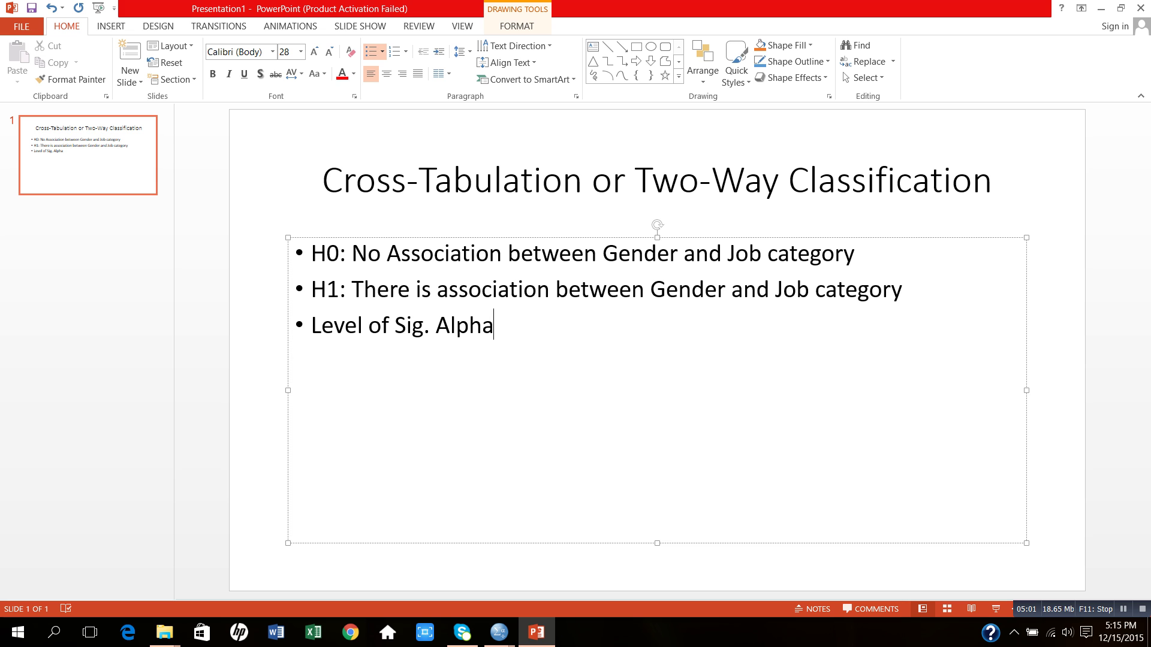
text(= 0.05 (p)
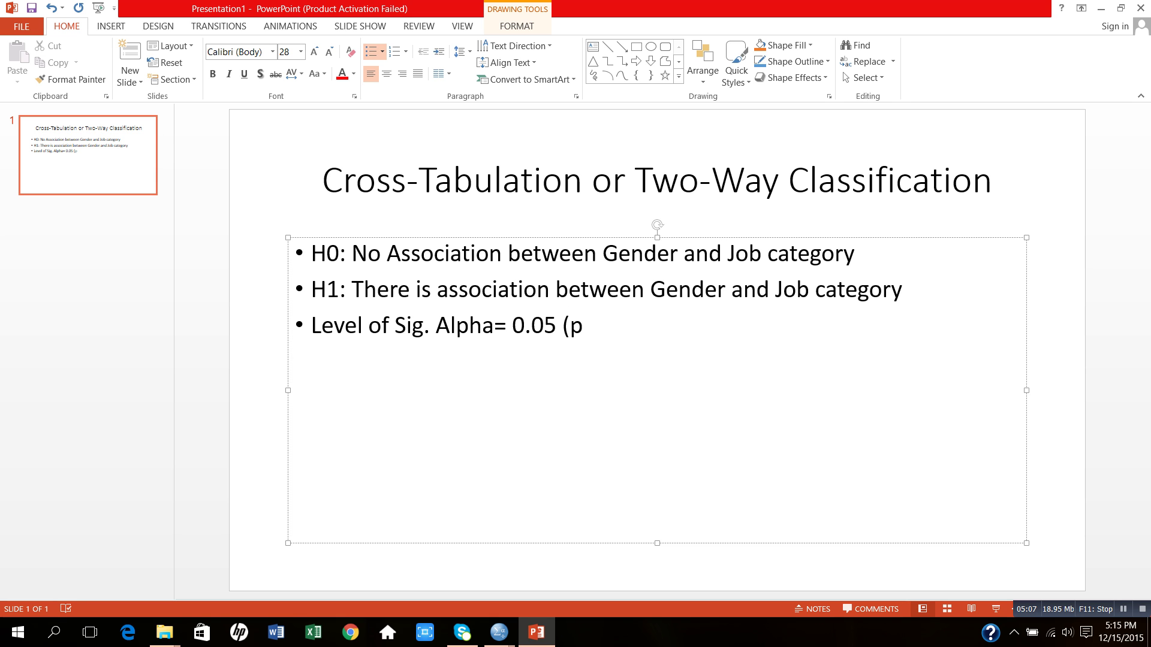
text(redetermined)
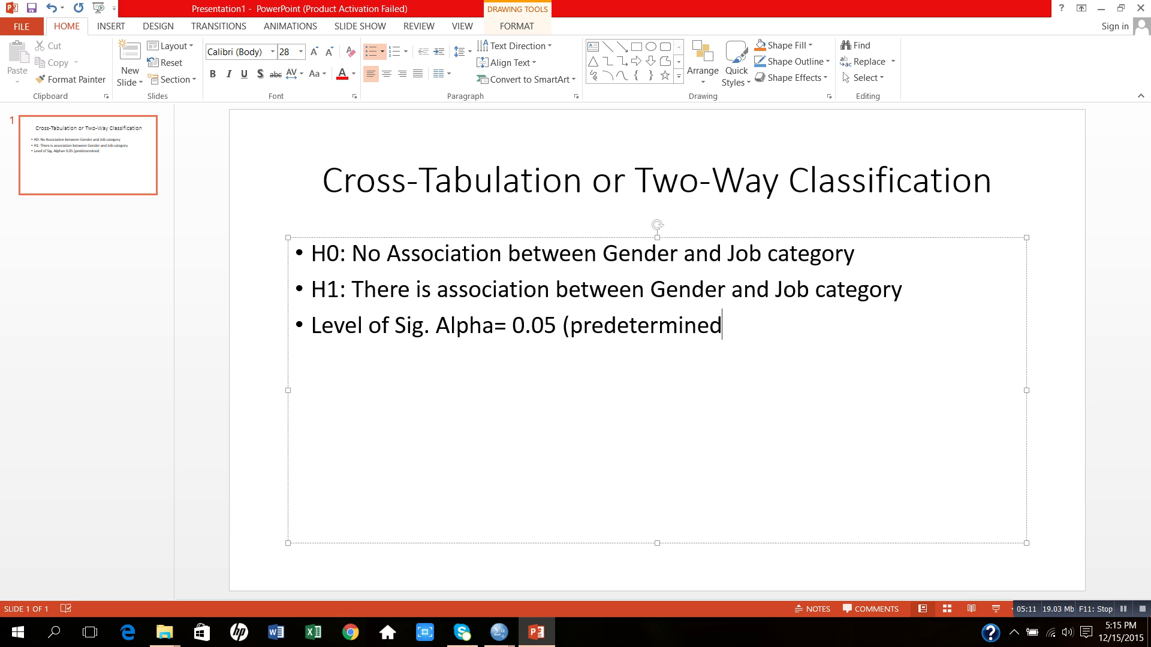
text())
key(Return)
text(Test S)
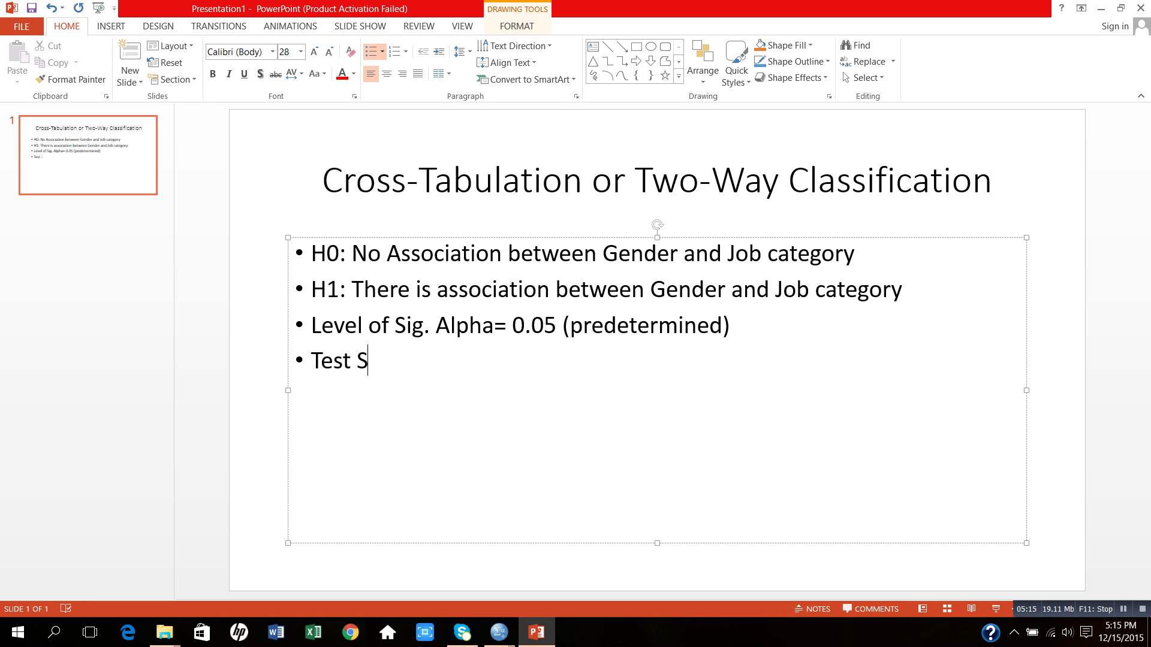
text(tatistics)
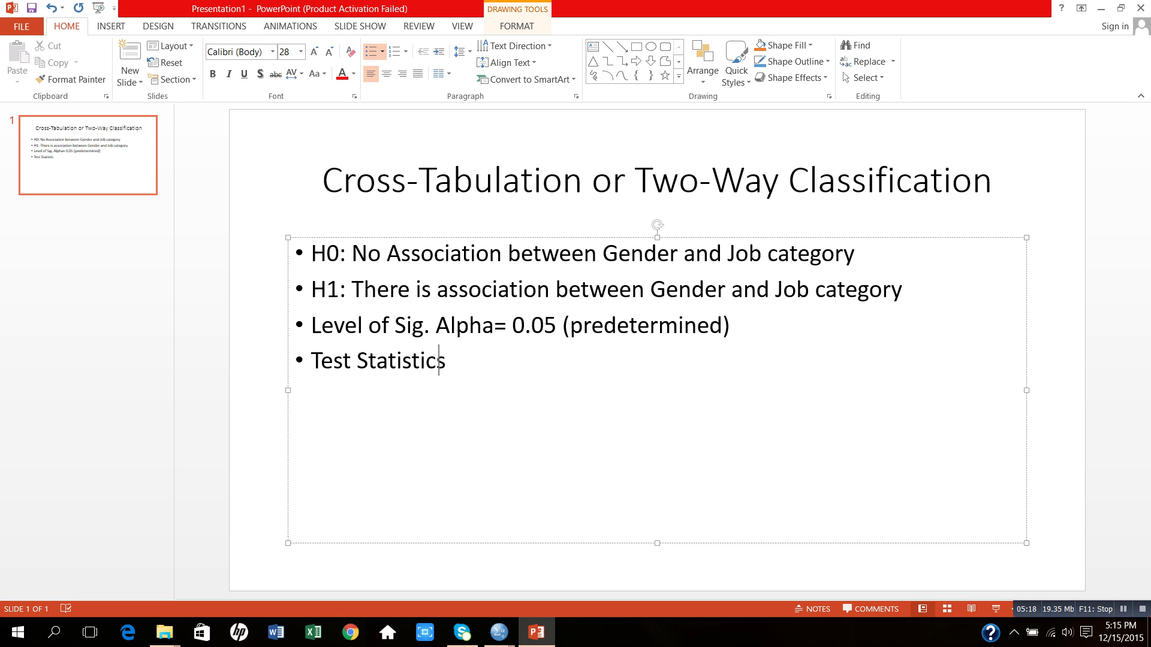
text(: Chi-Squa)
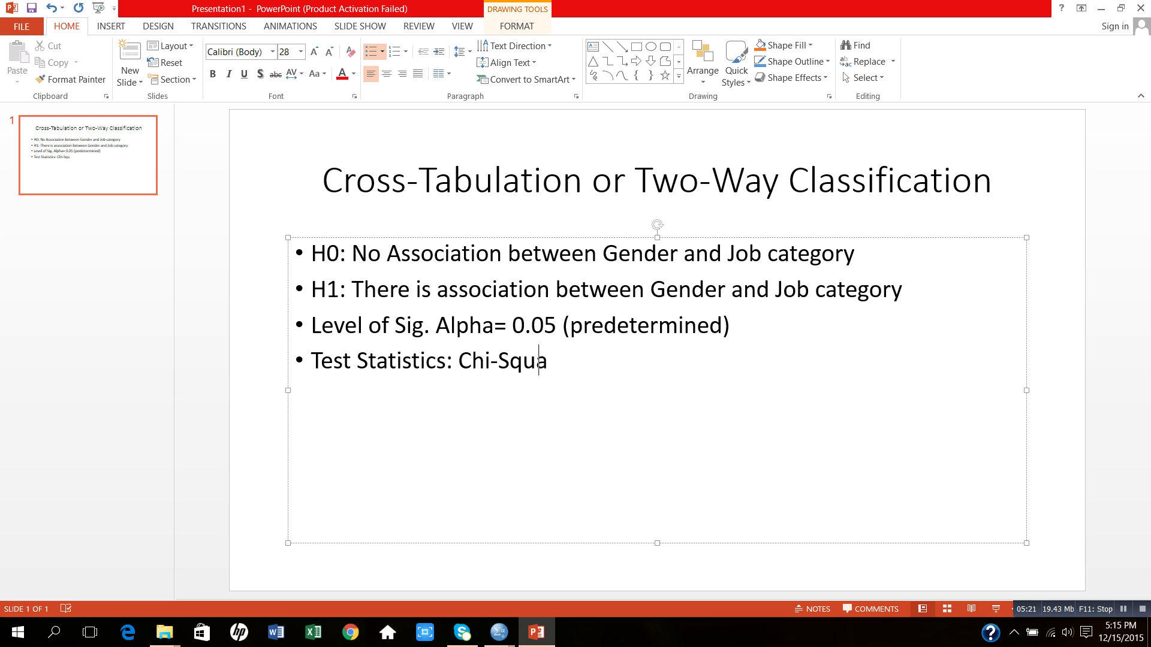
text(red test)
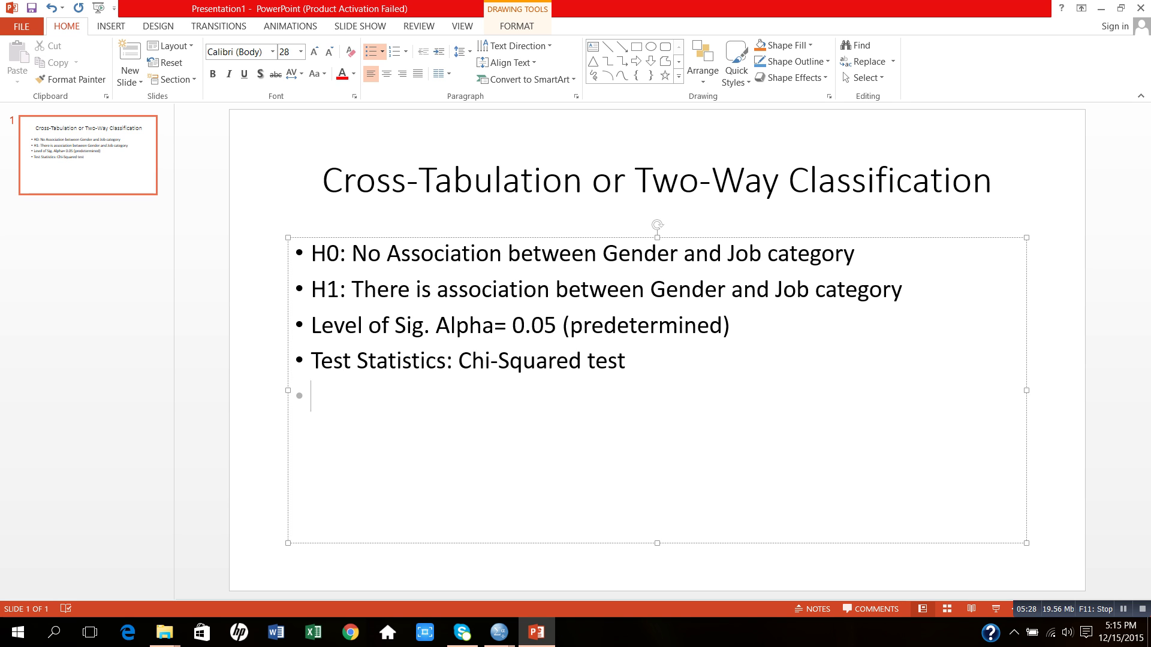
text(Decision R)
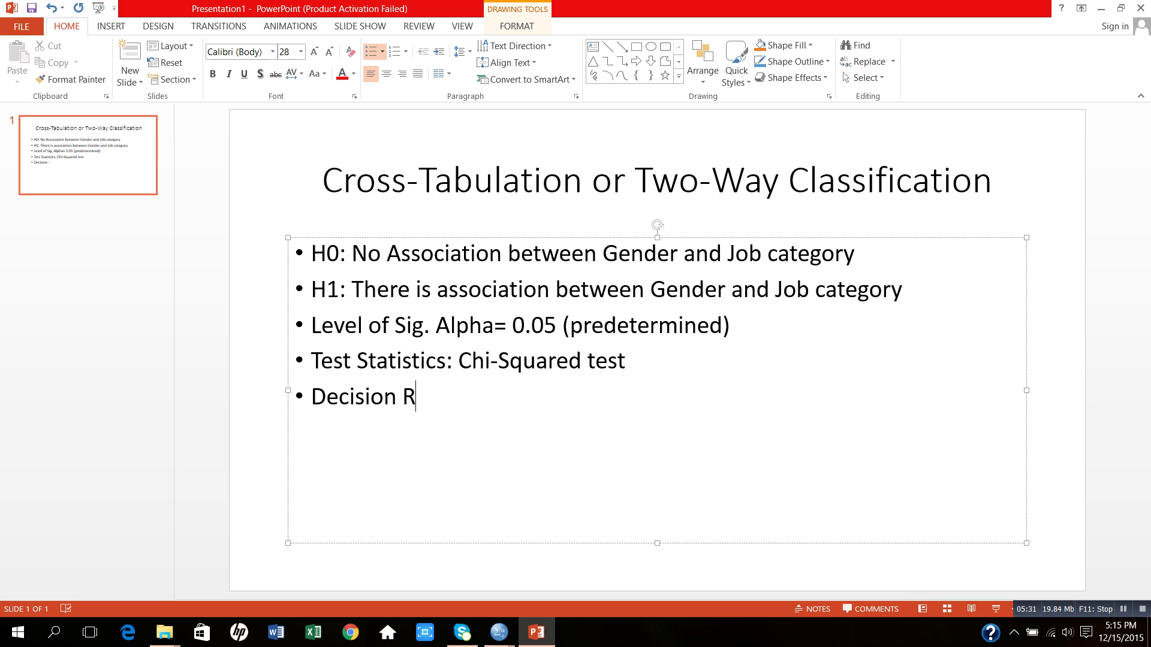
text(ule:)
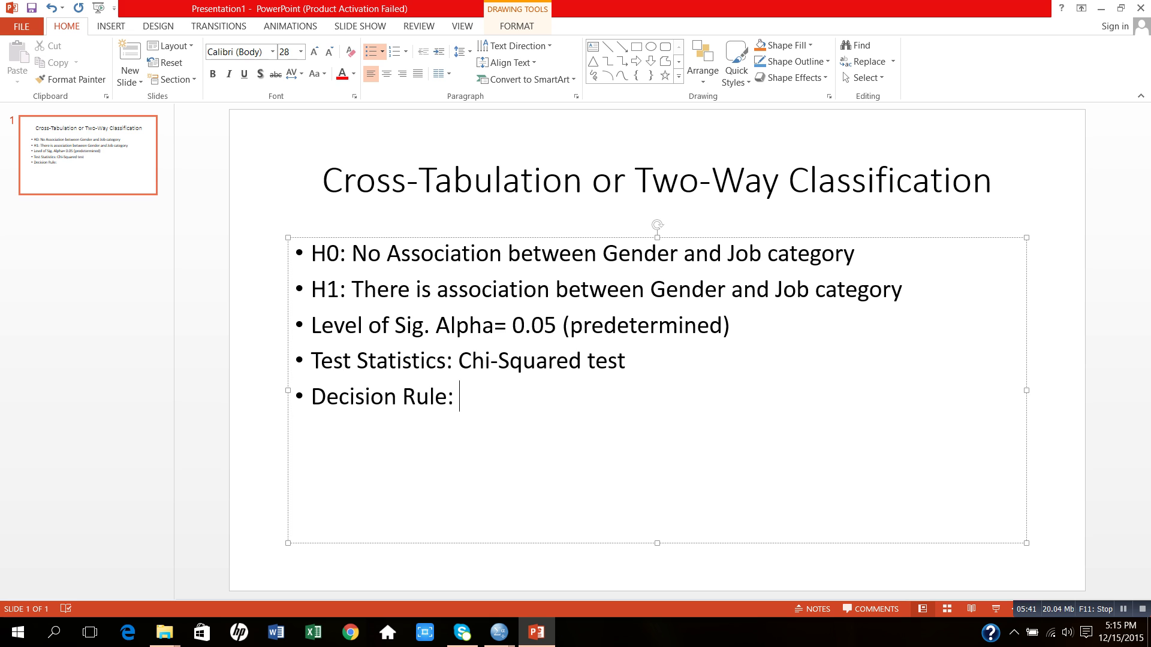
Step: Complete the Decision Rule: reject Ho if p-value is below alpha (0.05), otherwise fail Ho
text(If the ob)
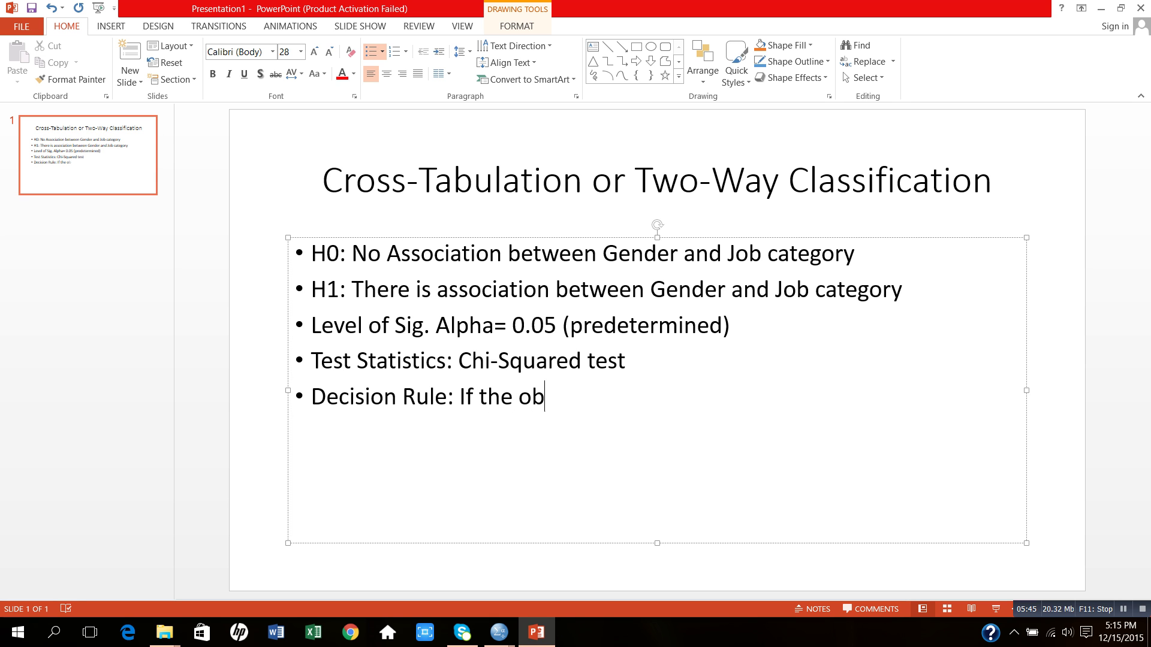
text(served p)
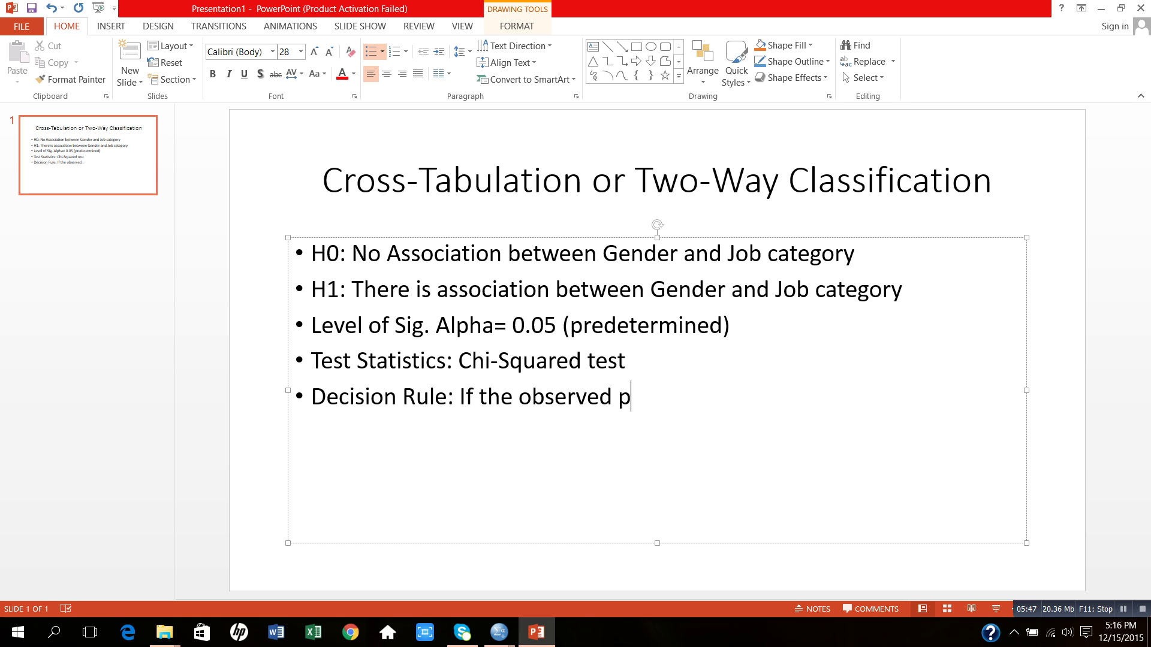
text(-value)
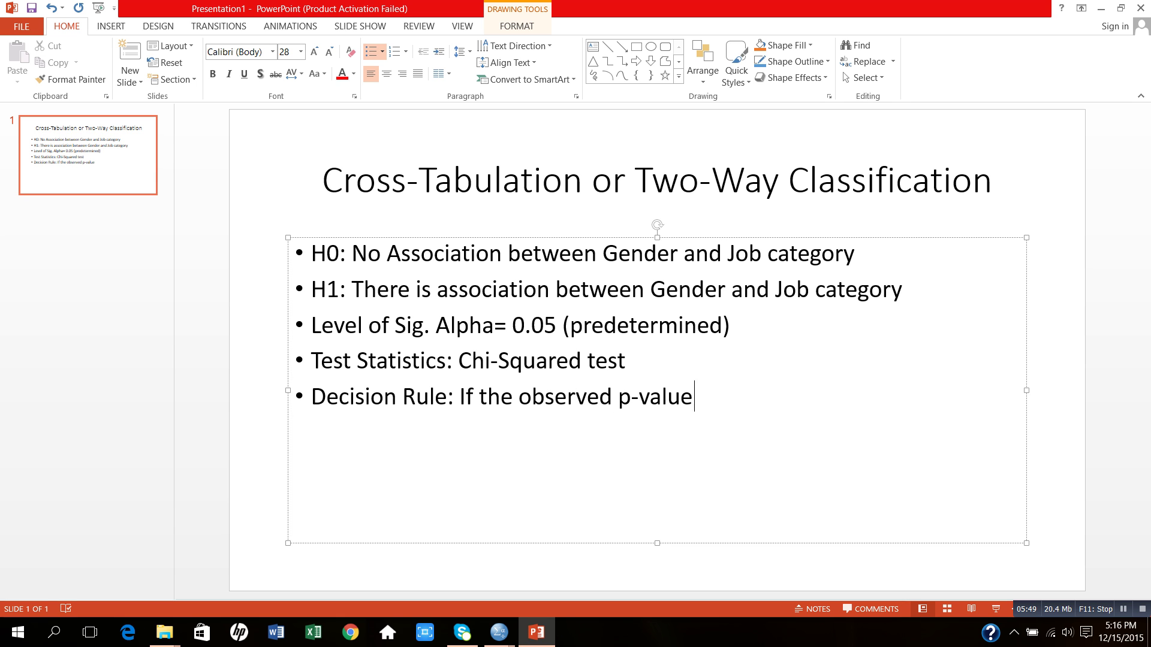
text( is less than )
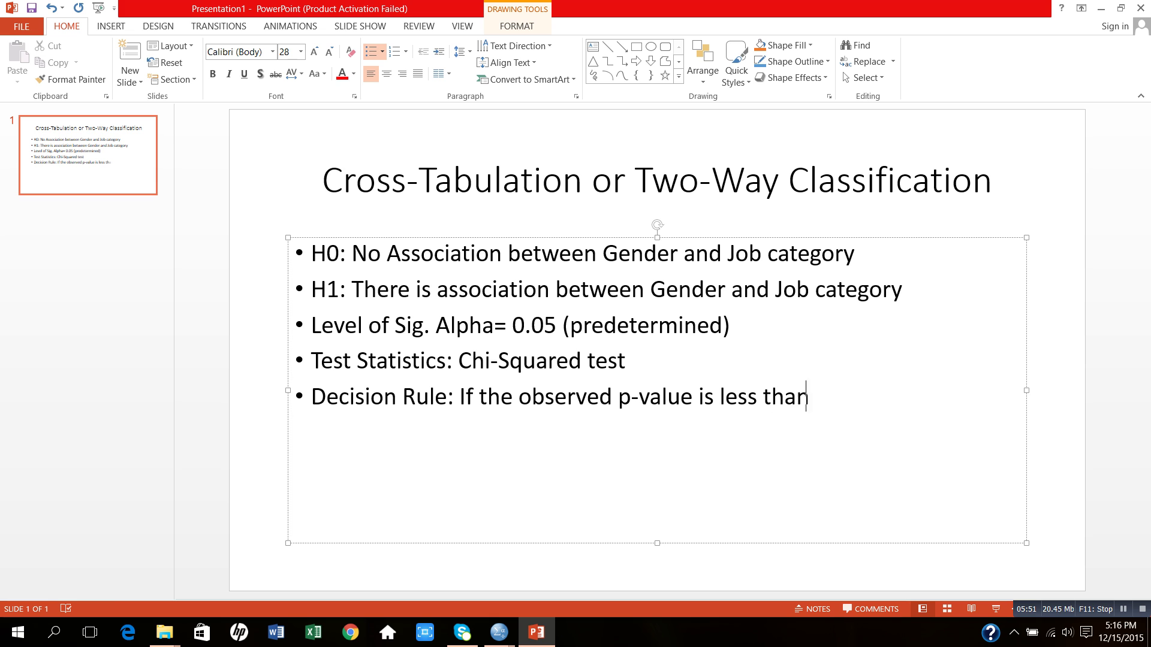
text(the alp)
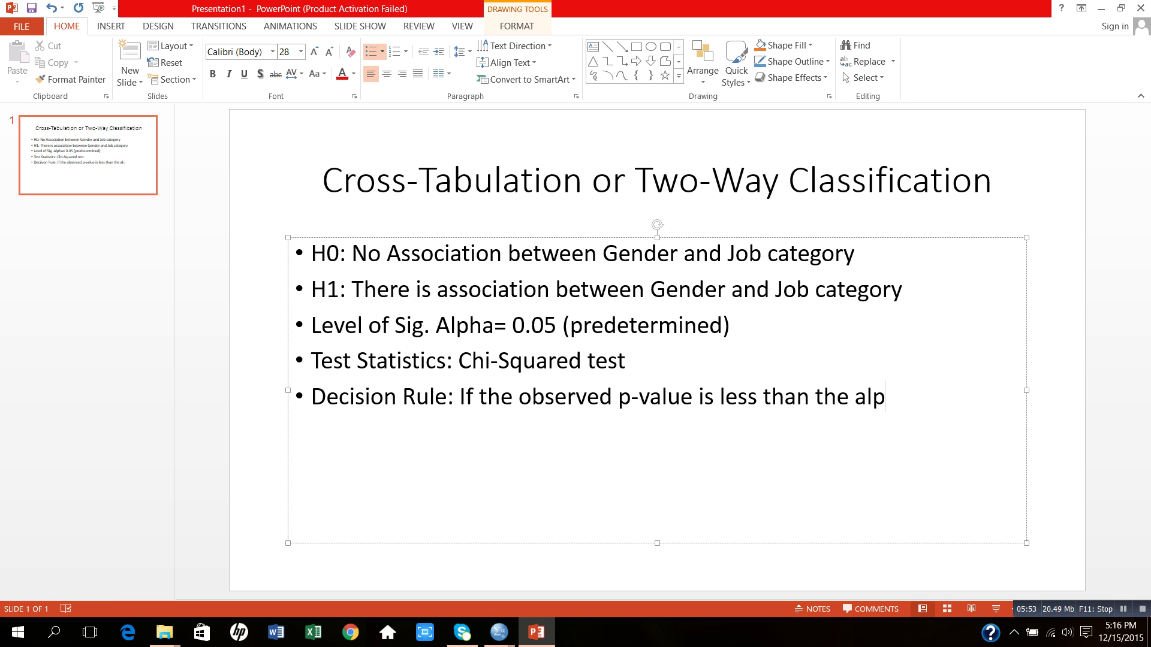
text(ha (0.05))
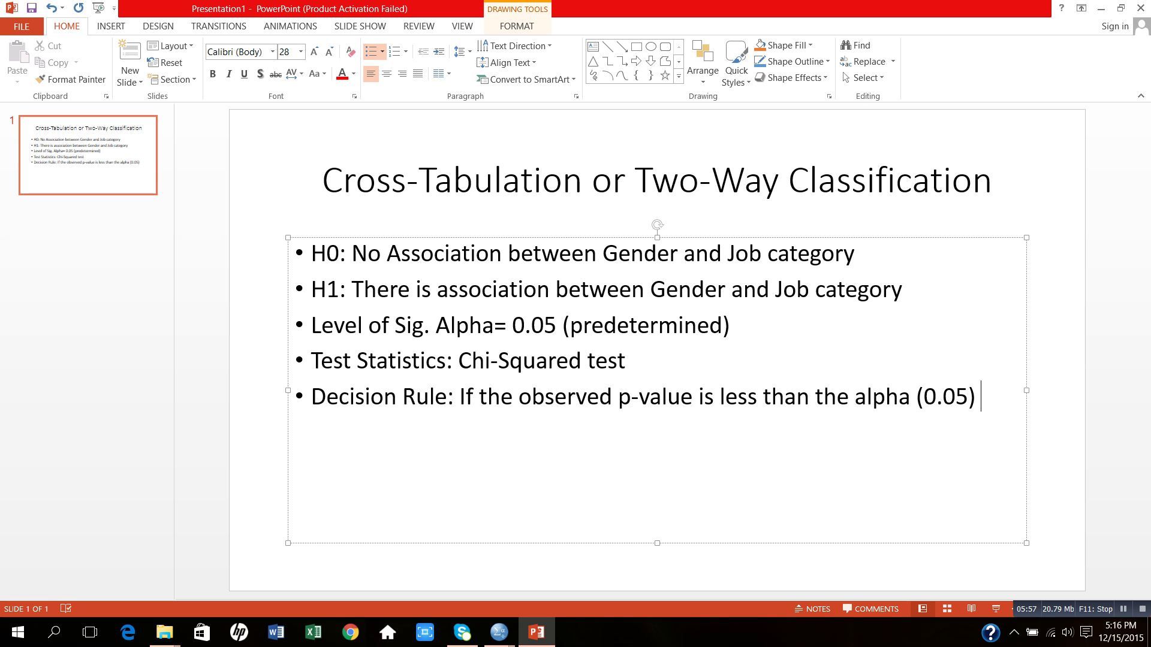
text( then we wil)
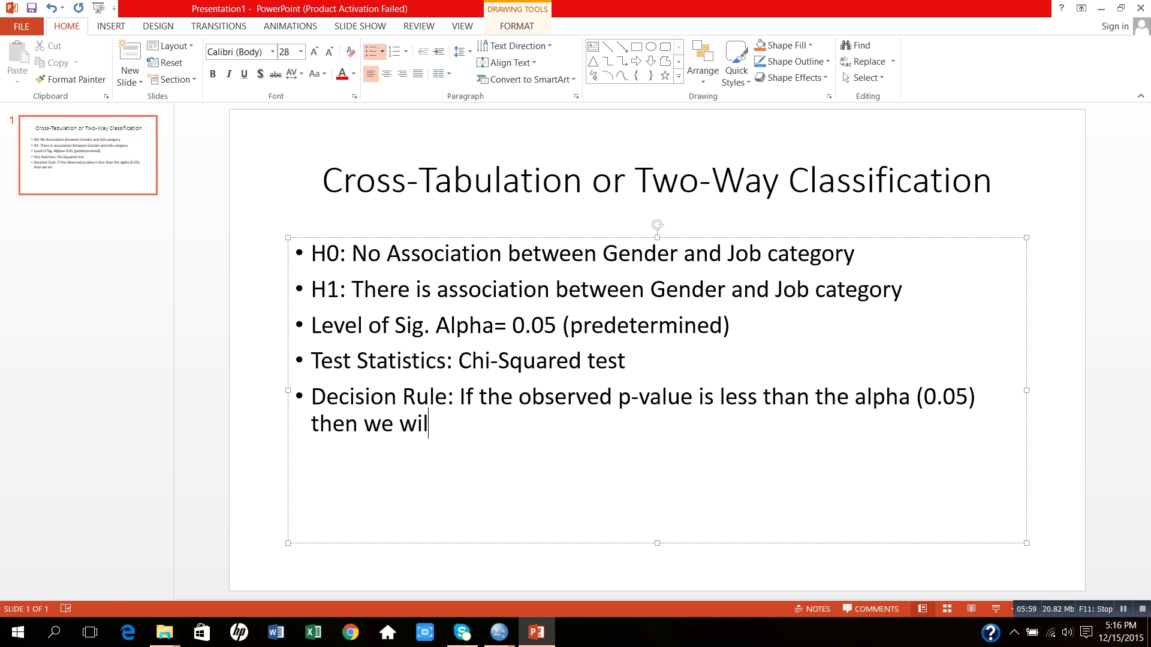
text(l reject )
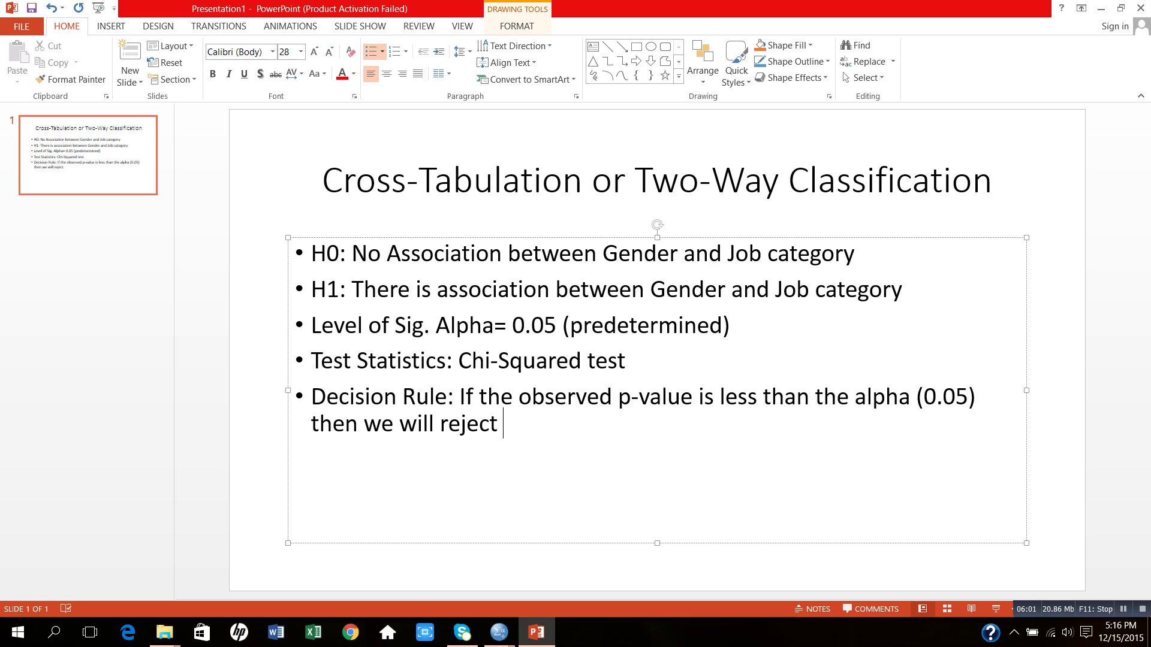
text(Ho other)
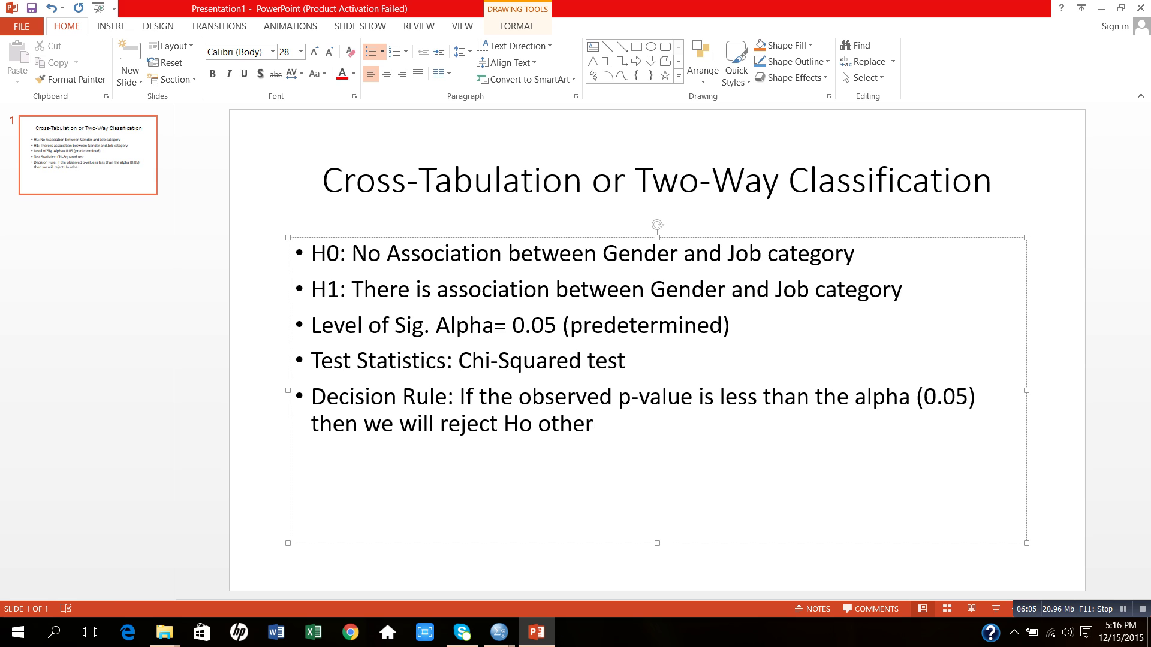
text(wise we wi)
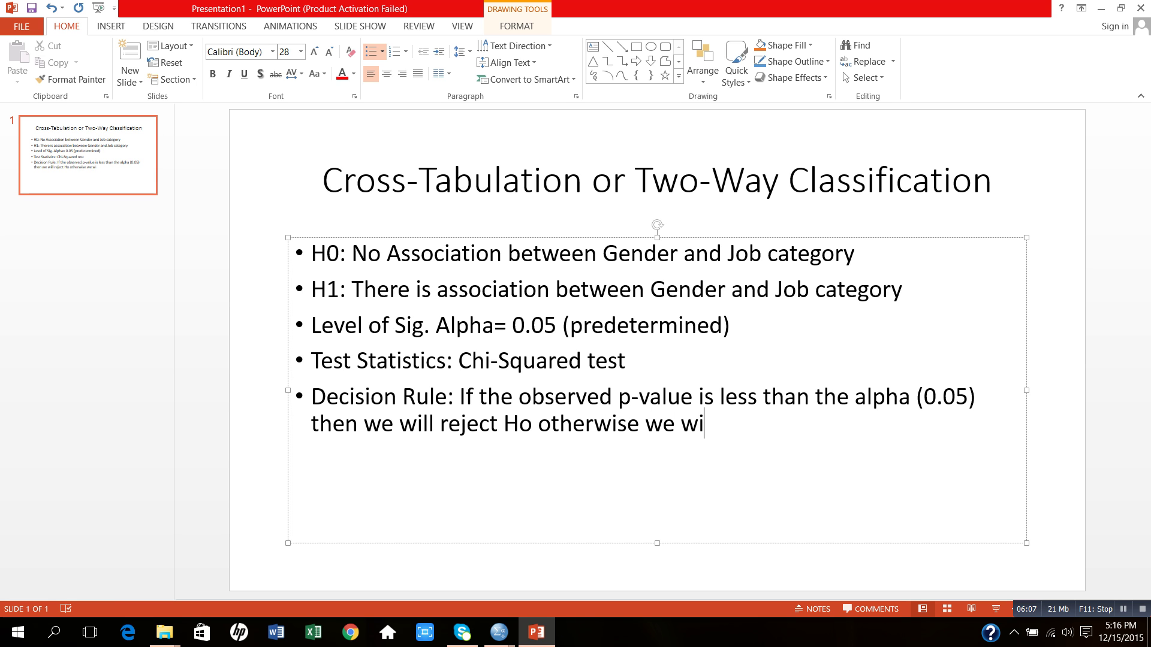
text(ll fail h)
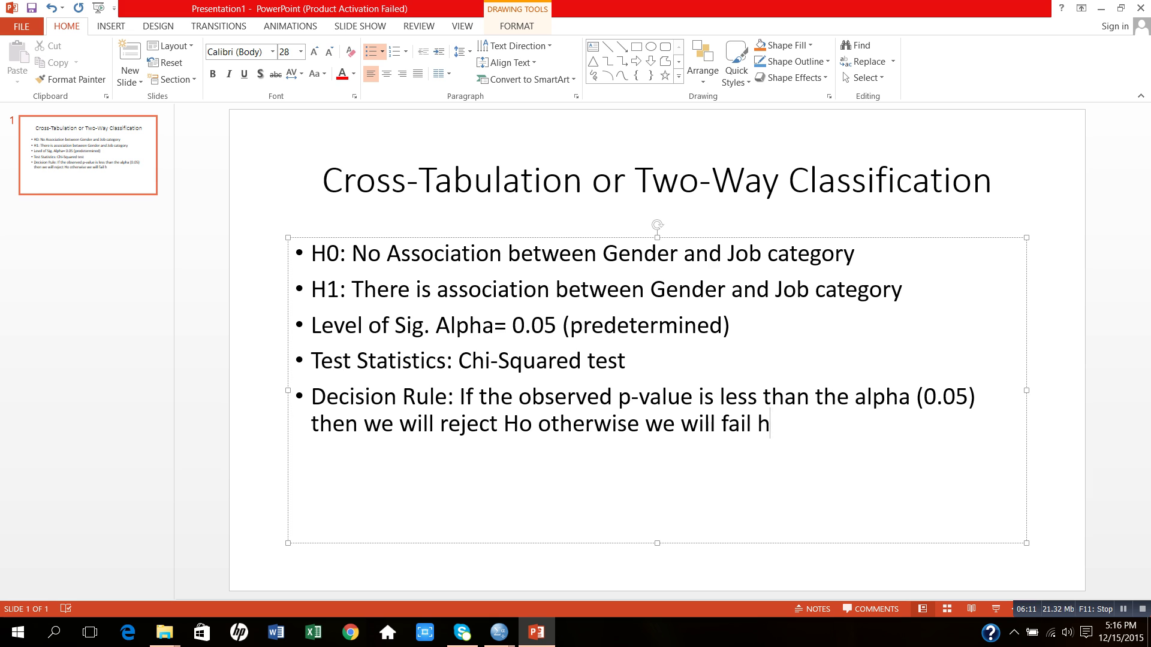
key(BackSpace)
text(Ho.)
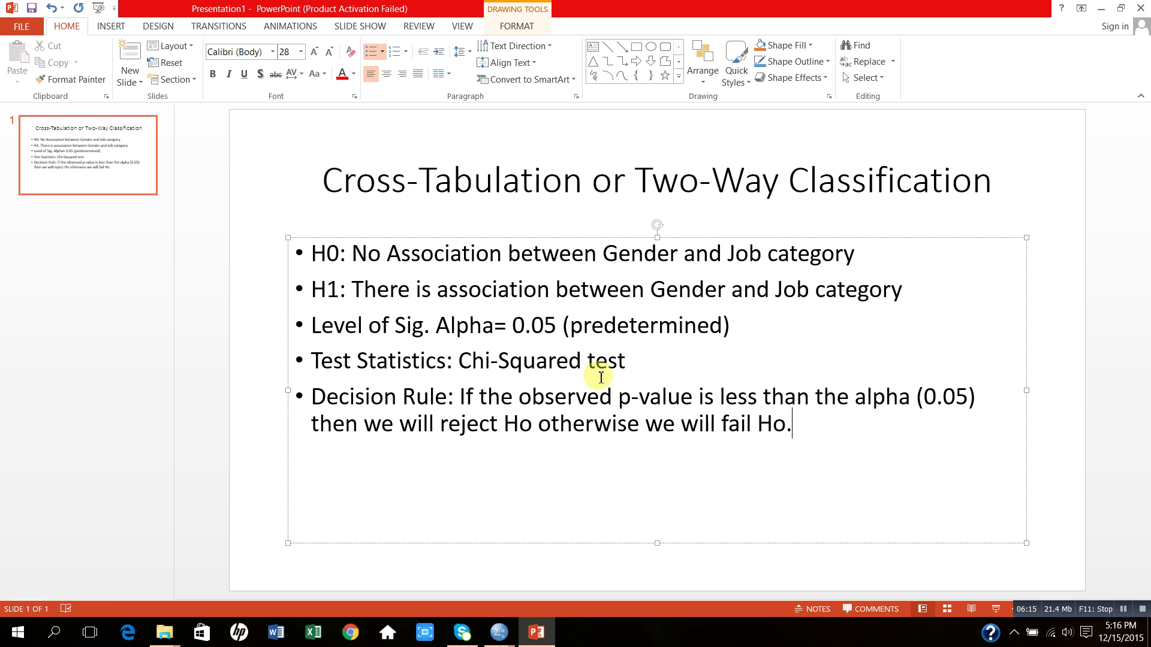
mouse_move(498, 640)
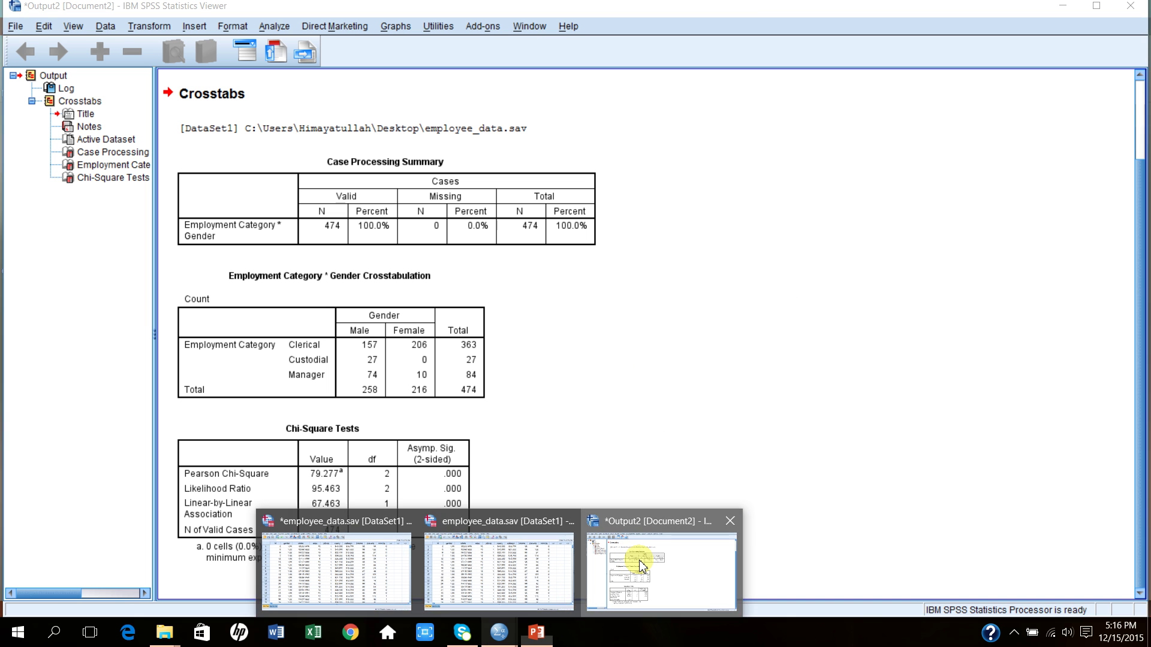
Step: Return to the SPSS output and select the Chi-Square Tests table showing significance .000
click(595, 567)
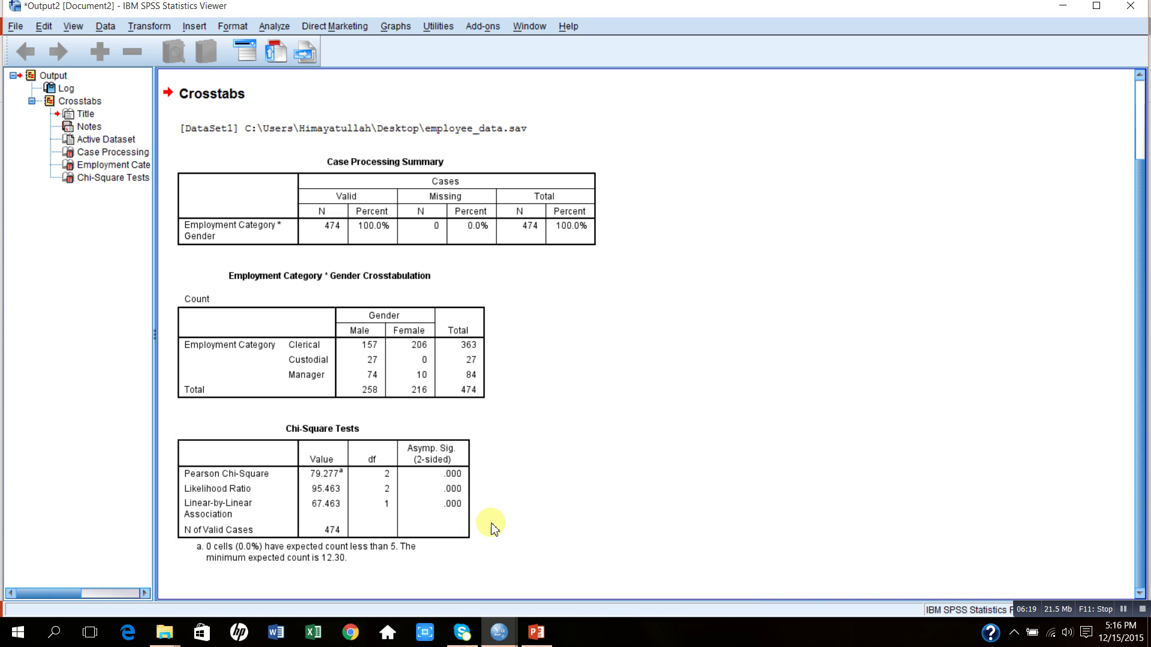
click(457, 449)
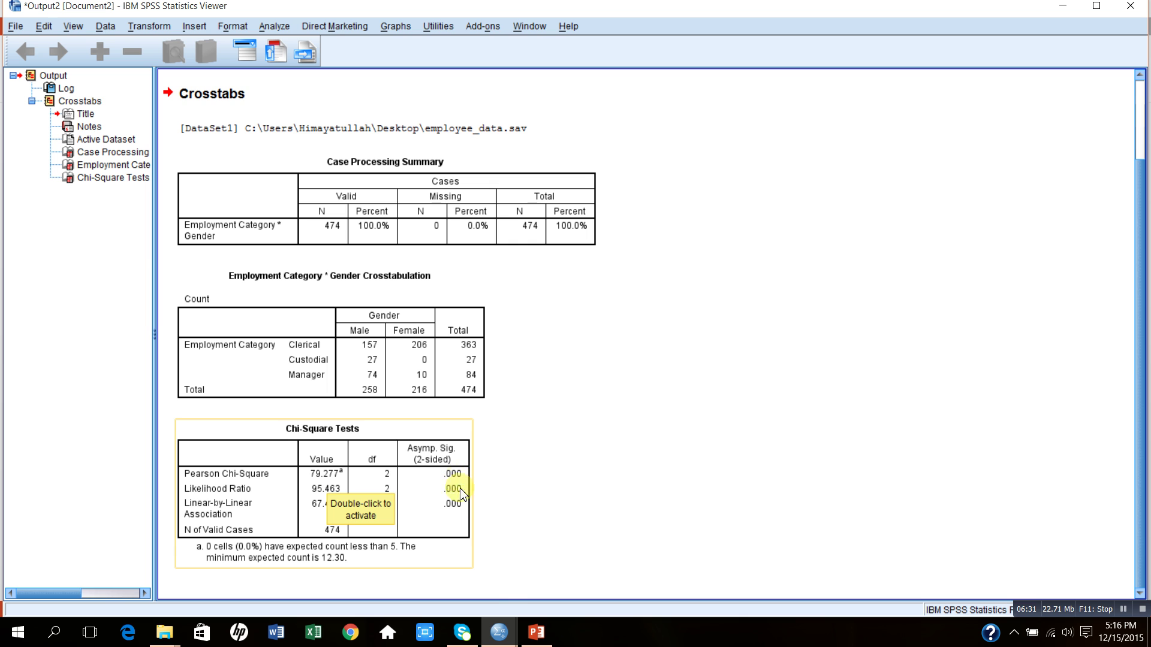
Step: Add a final slide bullet: 'P-value =Sig. value=0.000 <0.05 we will reject H0;'
click(536, 640)
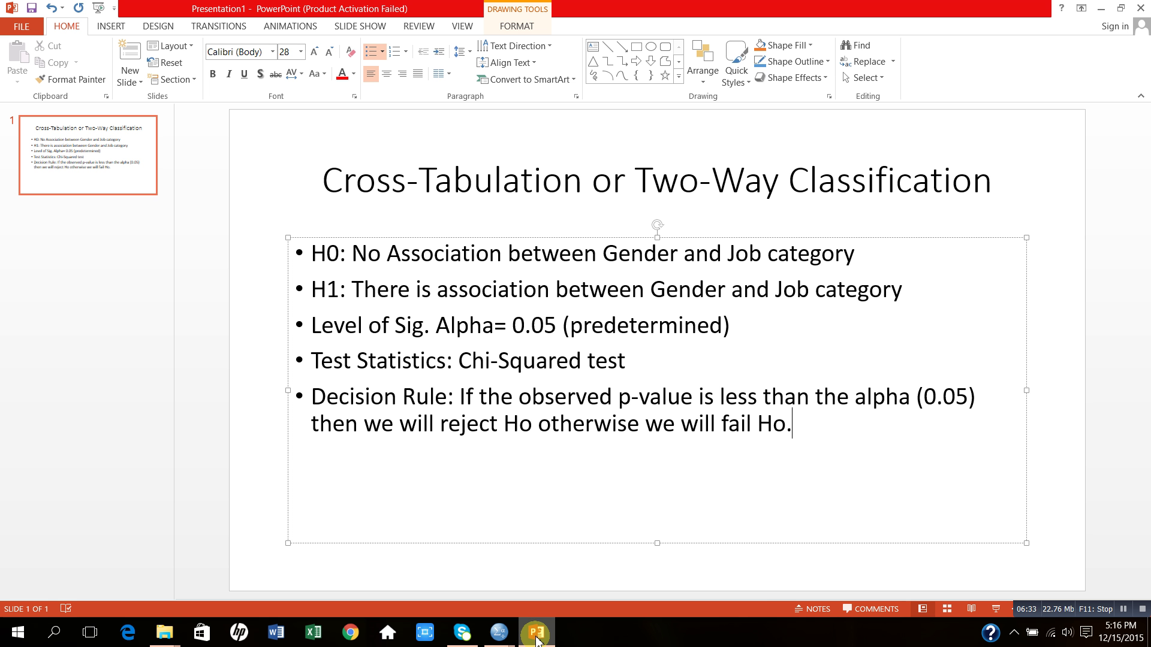
key(Return)
text(P-value)
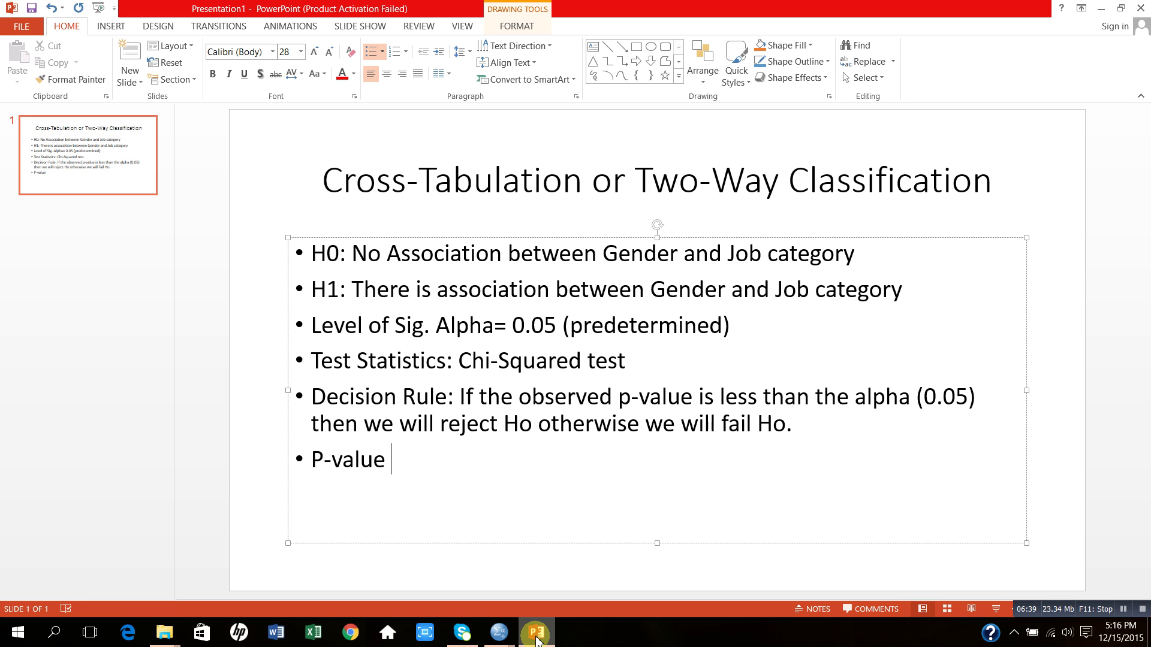
text(=Sig. value)
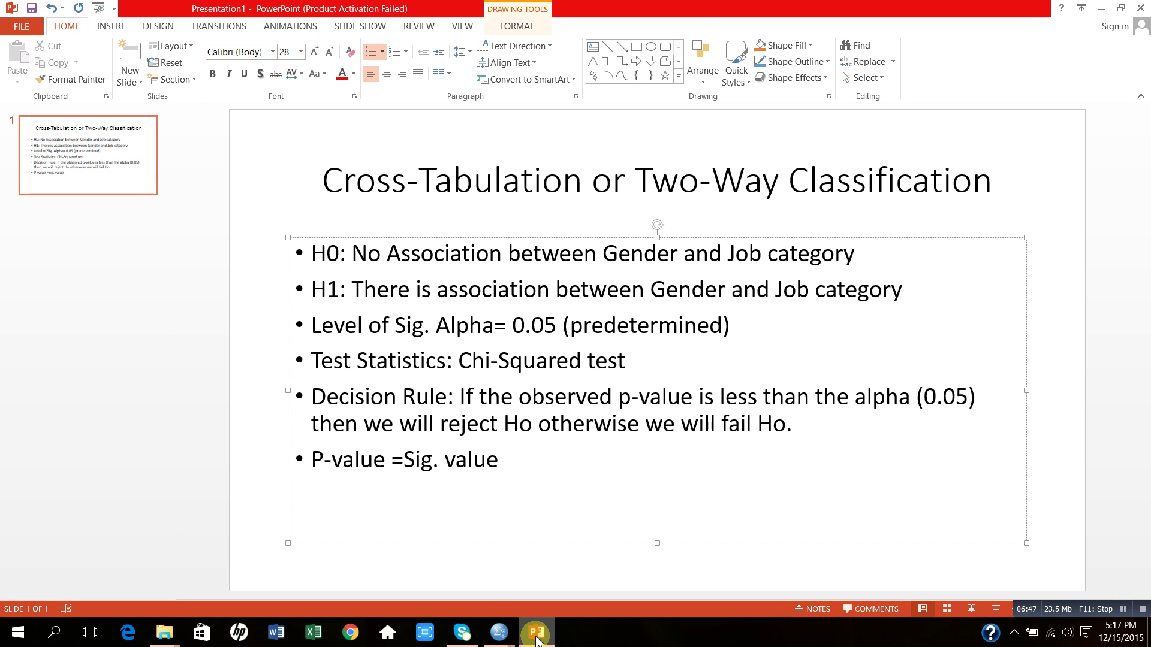
text(=0.000 <)
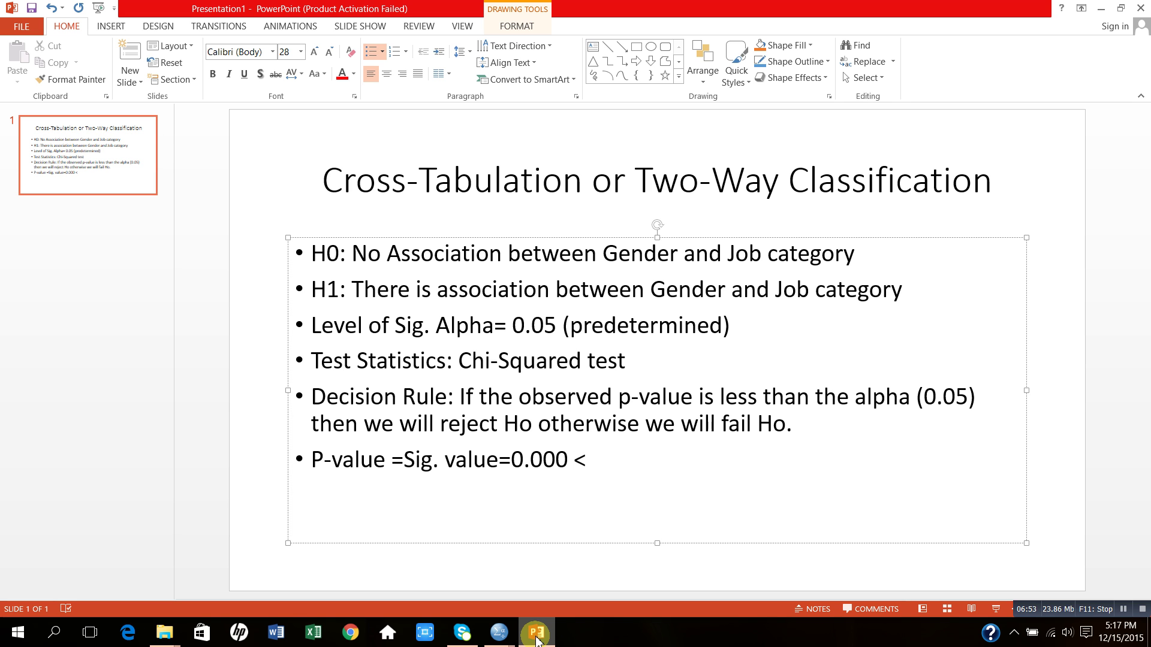
text(0.05)
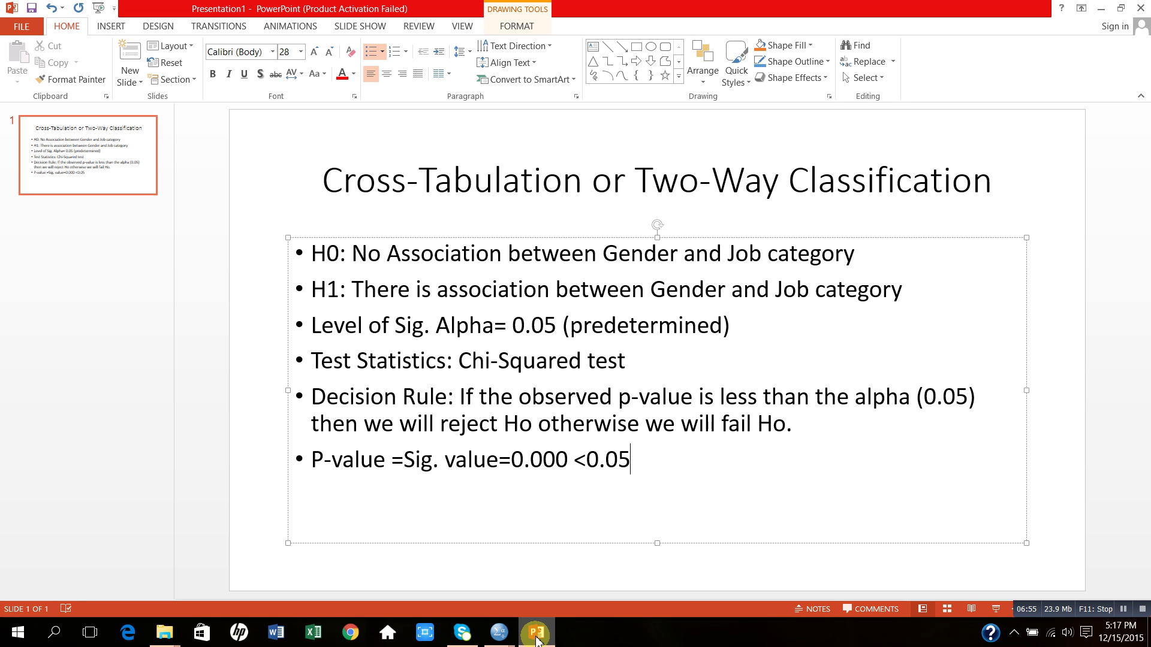
text( we wi)
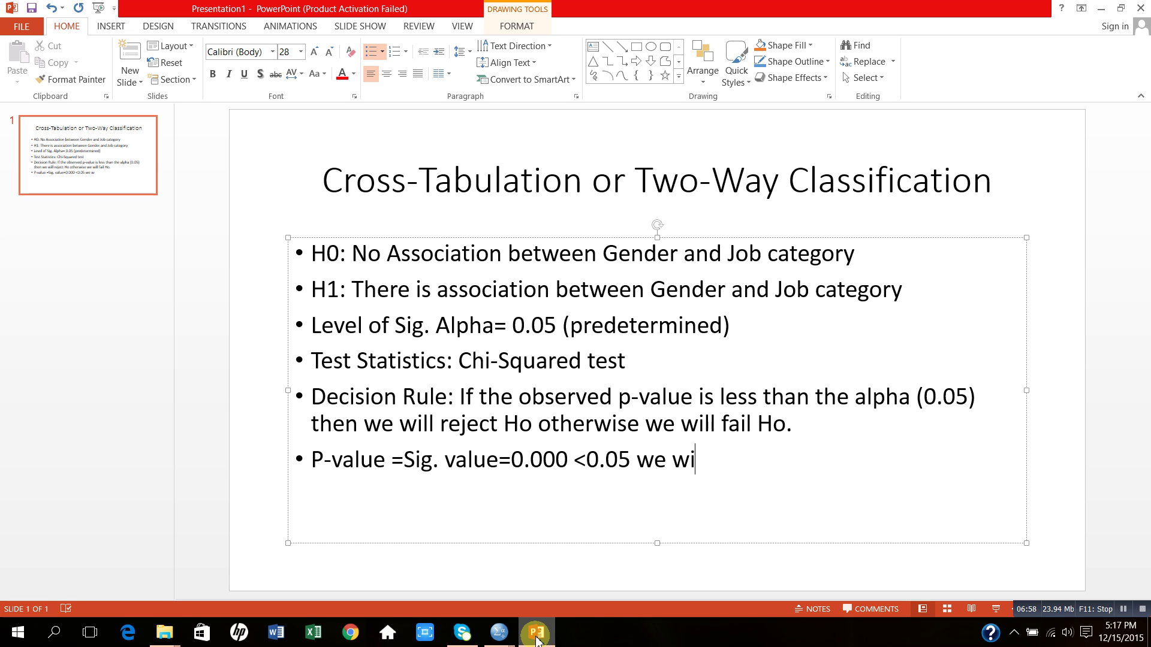
text(ll reject H0)
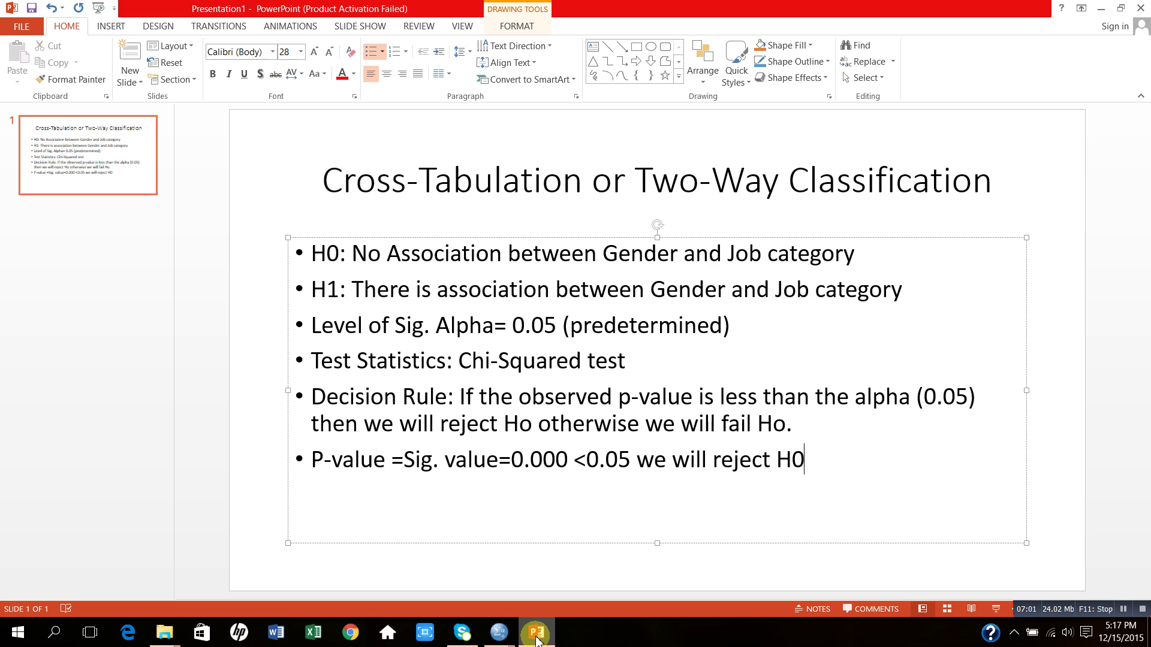
text(;)
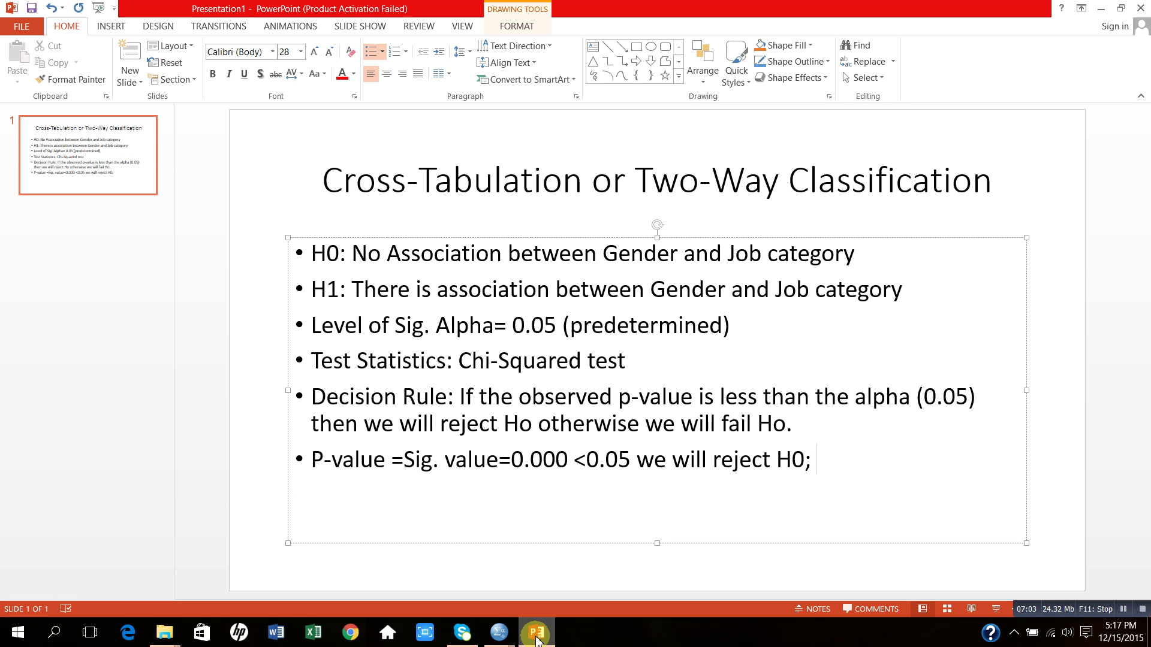